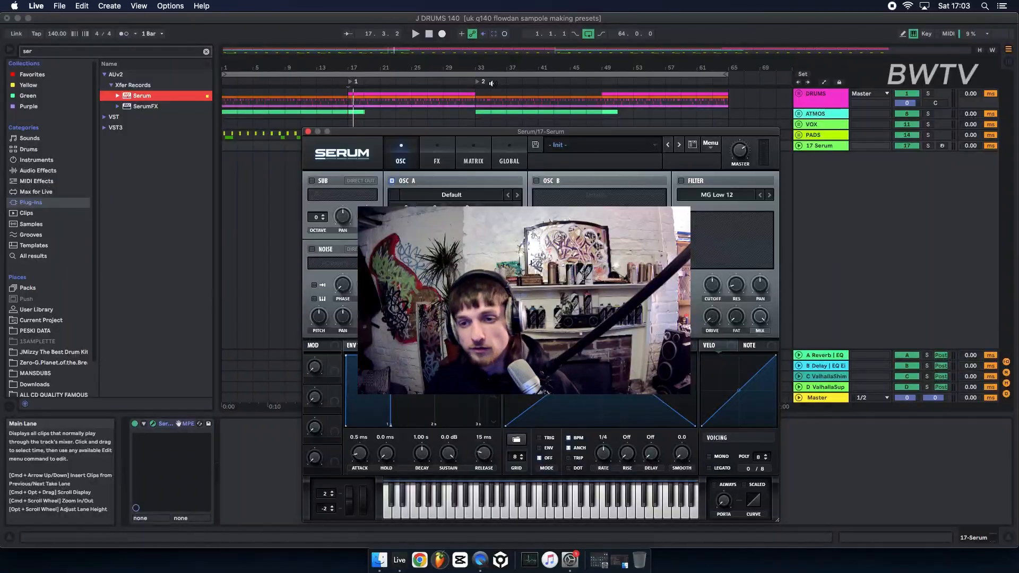
Load the Basic Shapes wavetable into OSC A and set its wavetable position to the triangle shape.
left_click(435, 168)
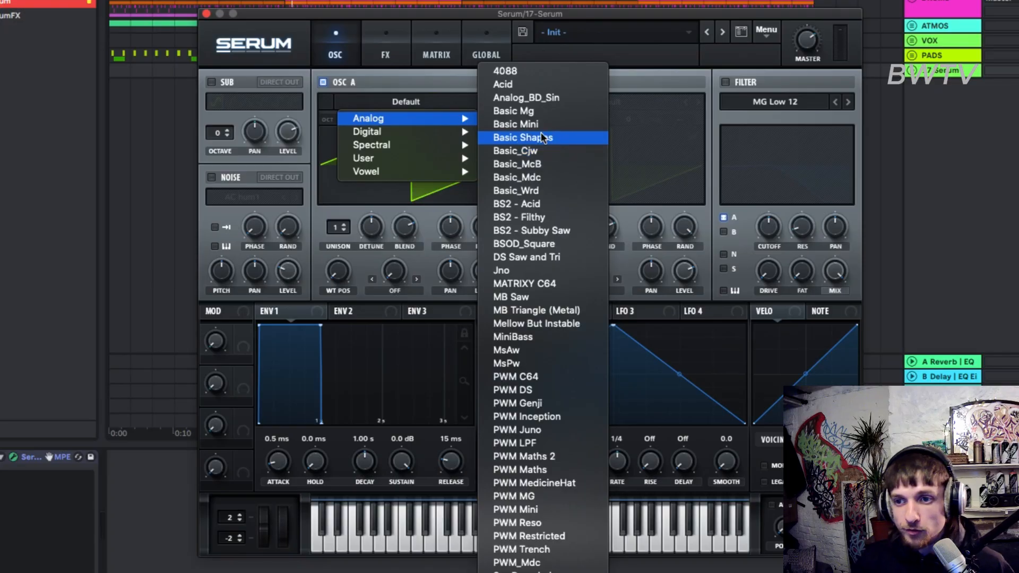
left_click(529, 192)
left_click_drag(386, 290, 377, 249)
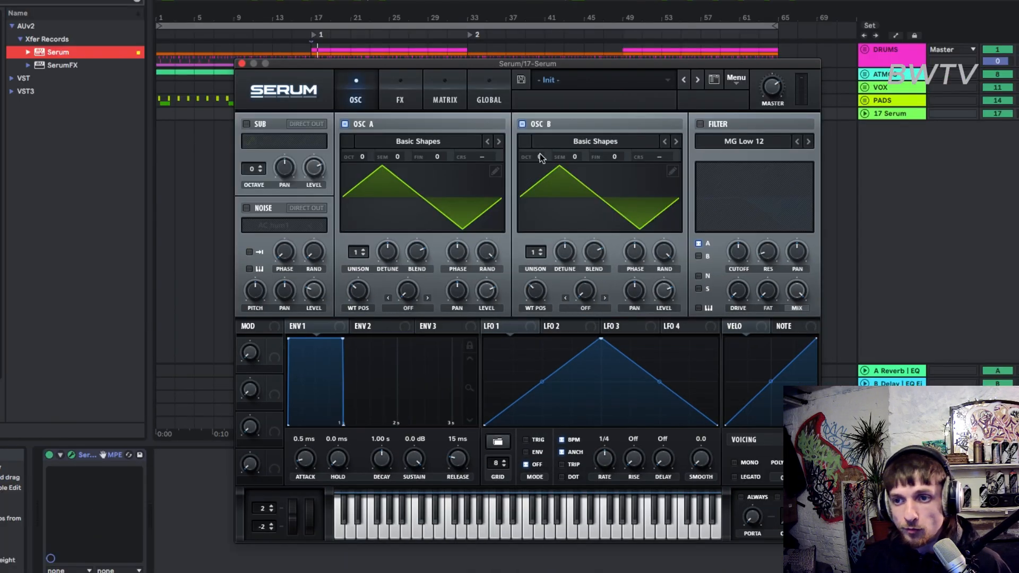
Set OSC B's octave to +2 and OSC A's warp mode to FM (FROM B), raising its amount.
left_click_drag(542, 120, 543, 106)
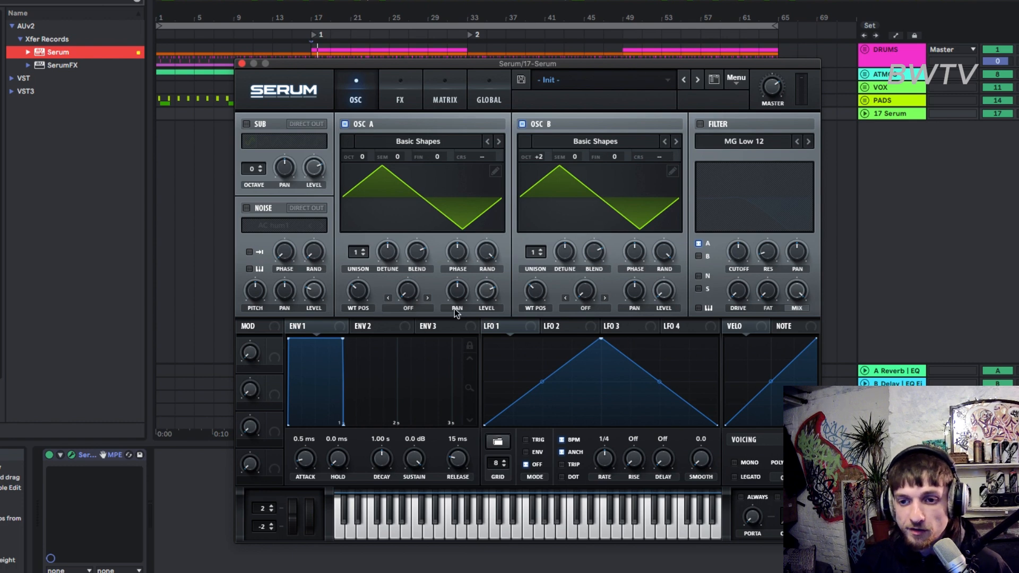
left_click(408, 308)
left_click(433, 533)
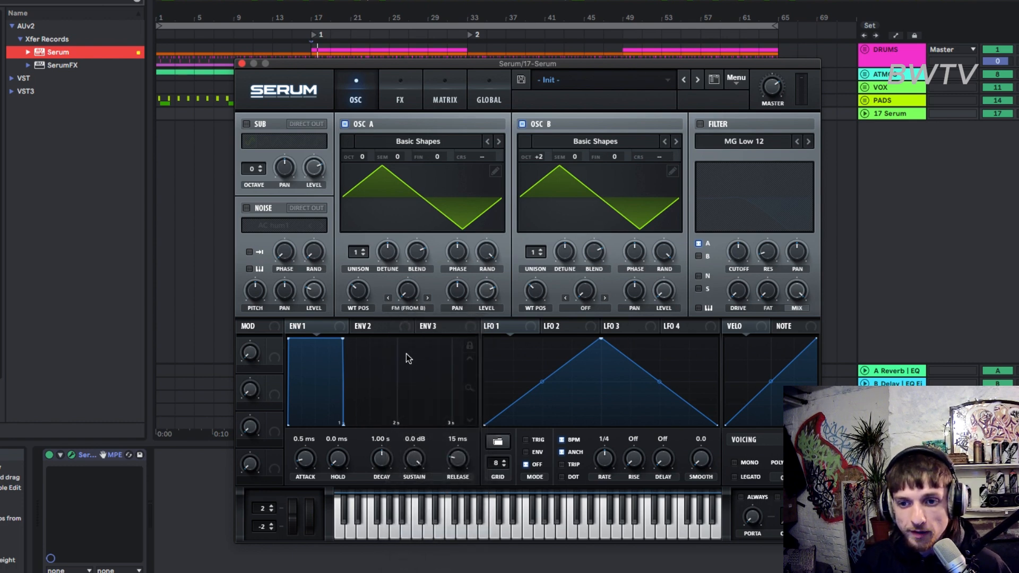
left_click_drag(407, 290, 412, 264)
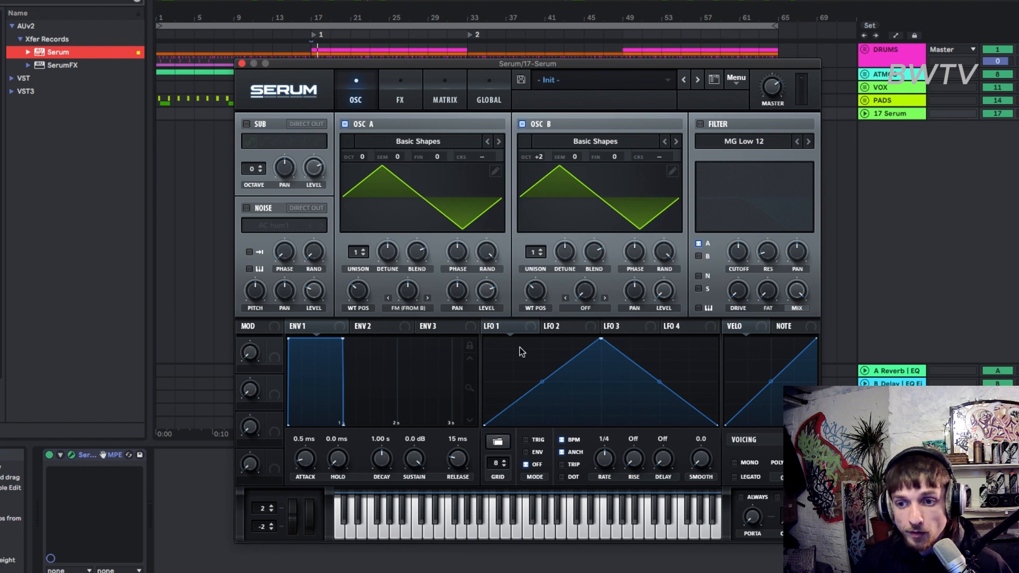
Route LFO 1 to OSC A's level and bend the LFO 1 curve into a rounded shape.
left_click_drag(494, 307, 486, 292)
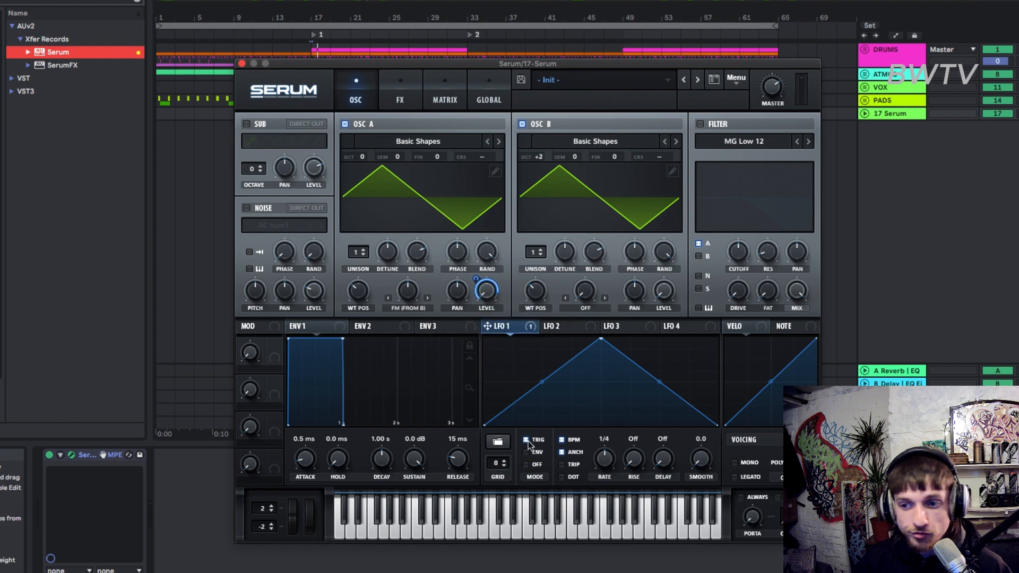
left_click_drag(542, 382, 570, 397)
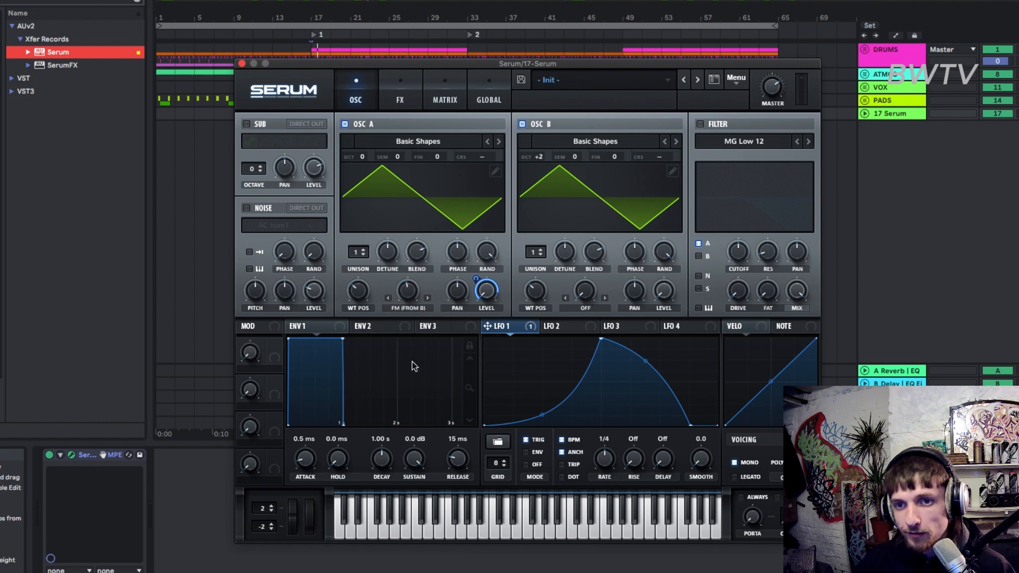
Close Serum, open the MIDI clip's envelopes and draw a Pitch Bend envelope descending to about -2578.
left_click(242, 63)
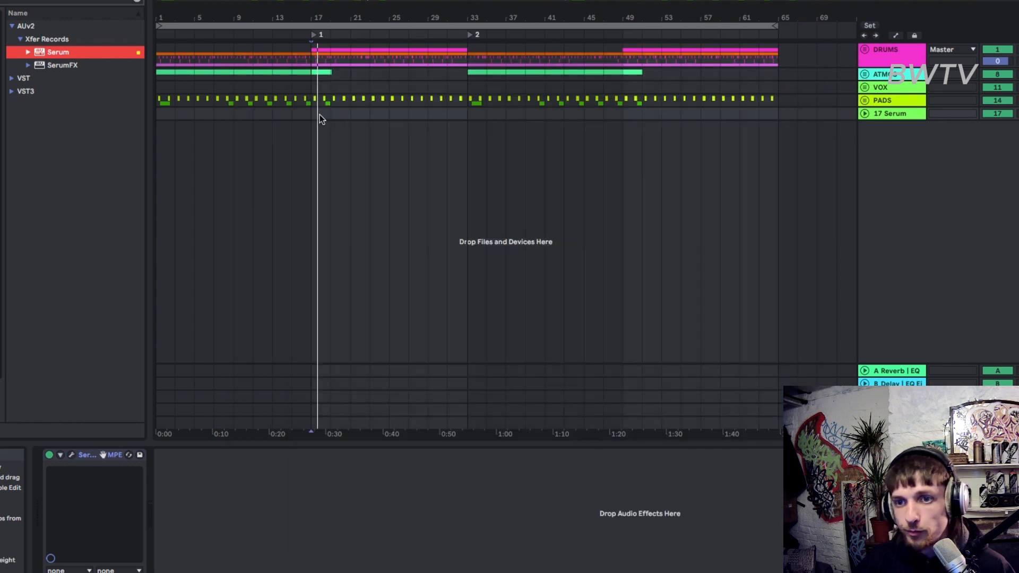
double_click(320, 114)
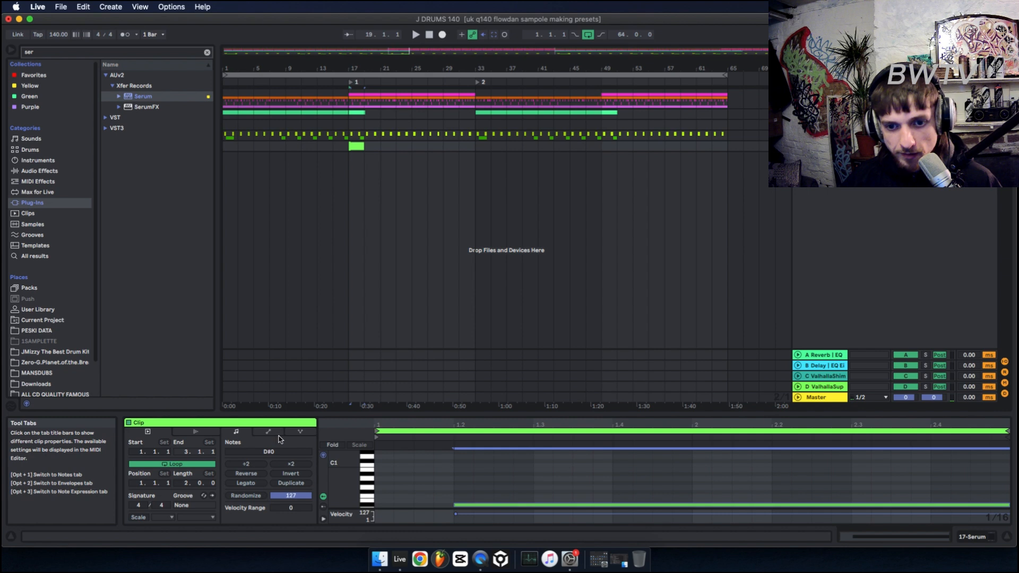
left_click(269, 432)
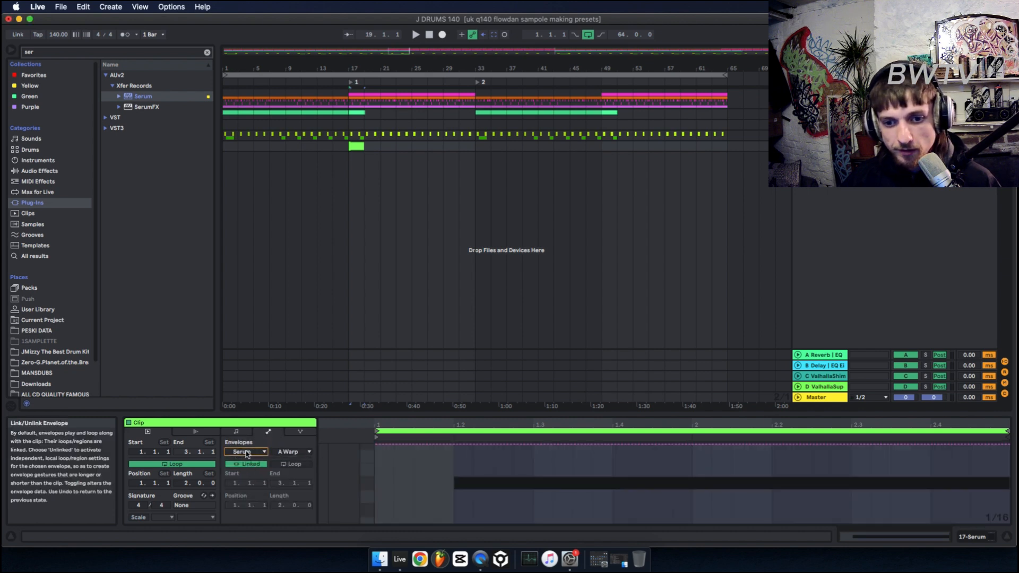
left_click(246, 452)
left_click(248, 460)
left_click(460, 479)
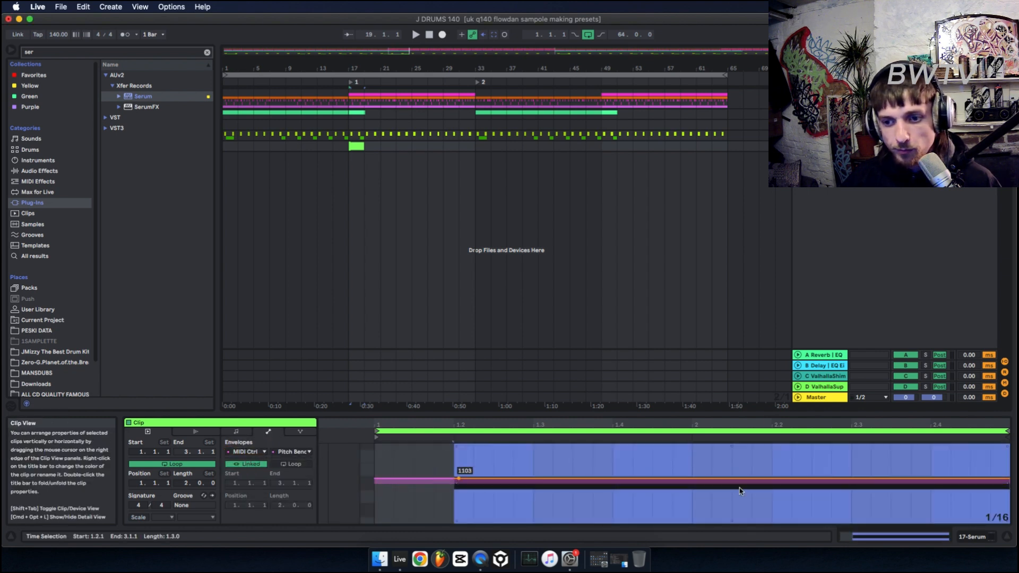
left_click_drag(991, 480, 996, 499)
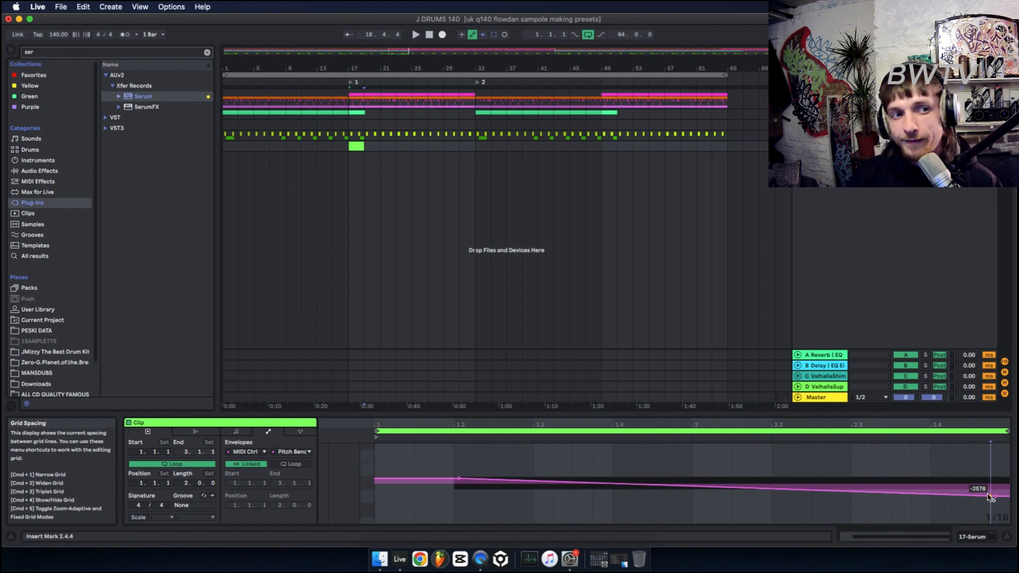
Raise Serum's master volume and set LFO 1's rate to 2.9 Hz during playback.
key("space")
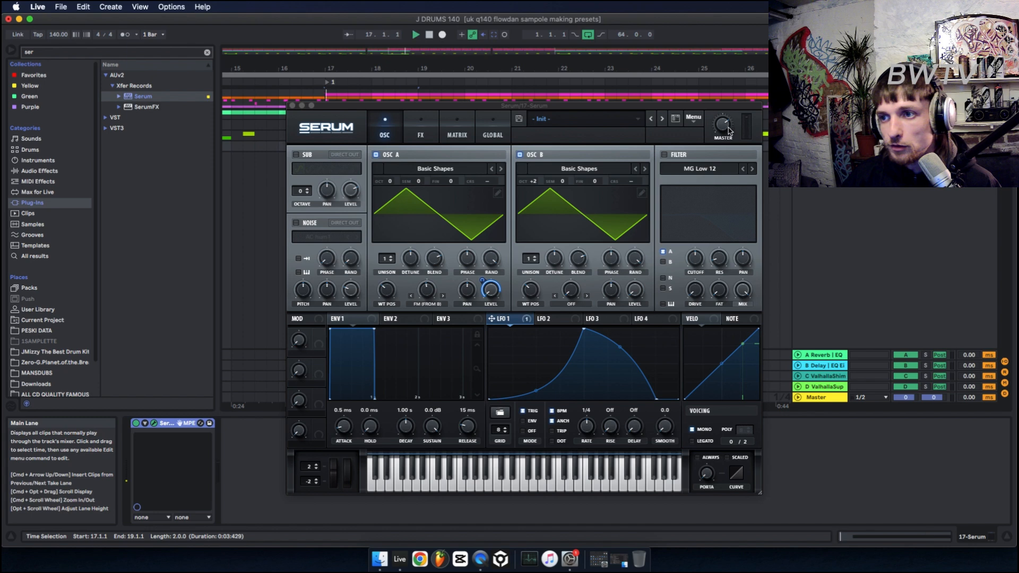
left_click_drag(724, 124, 729, 105)
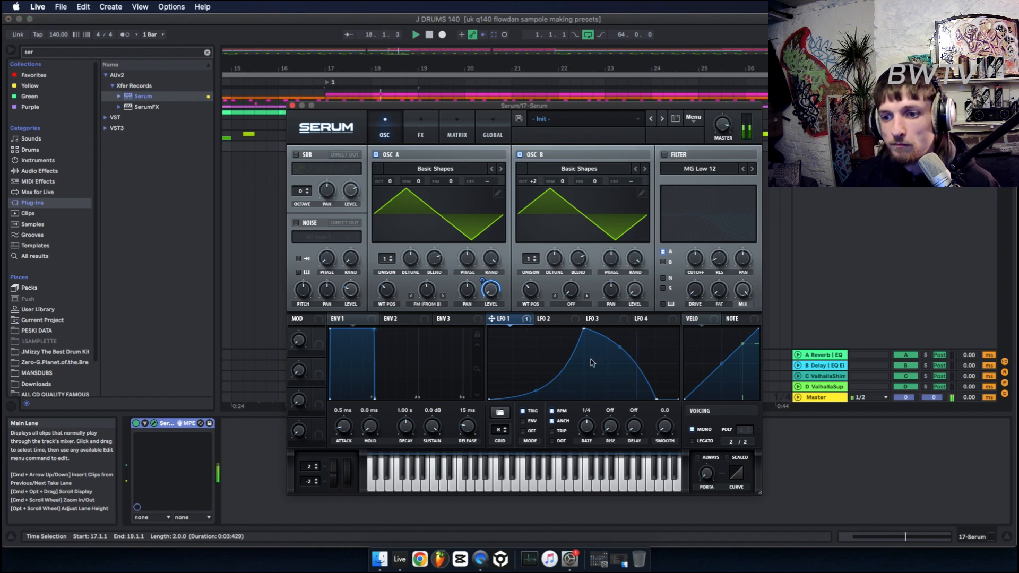
left_click_drag(334, 105, 297, 86)
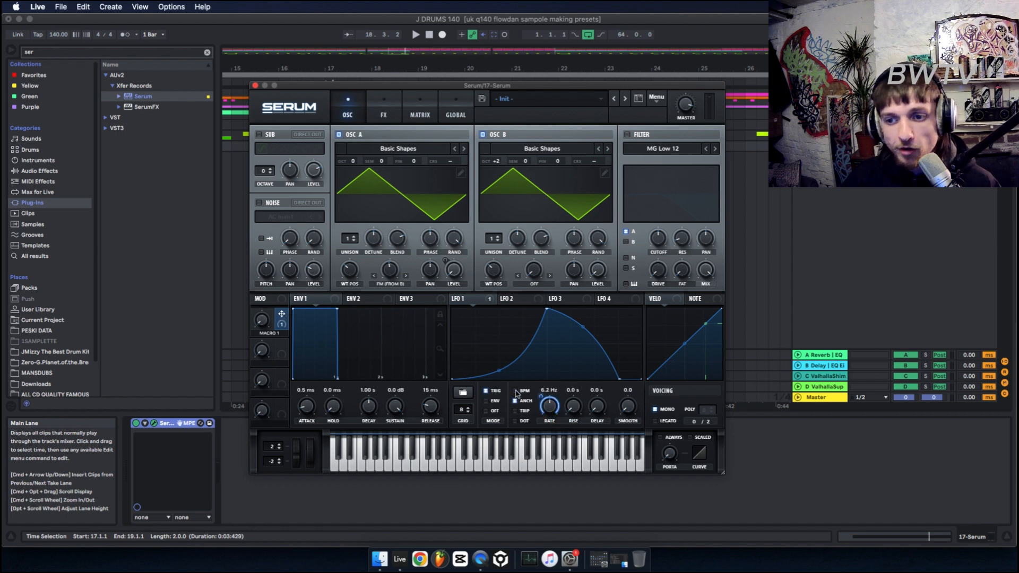
mouse_move(550, 409)
left_mouse_down()
mouse_move(543, 432)
mouse_move(550, 401)
left_mouse_up()
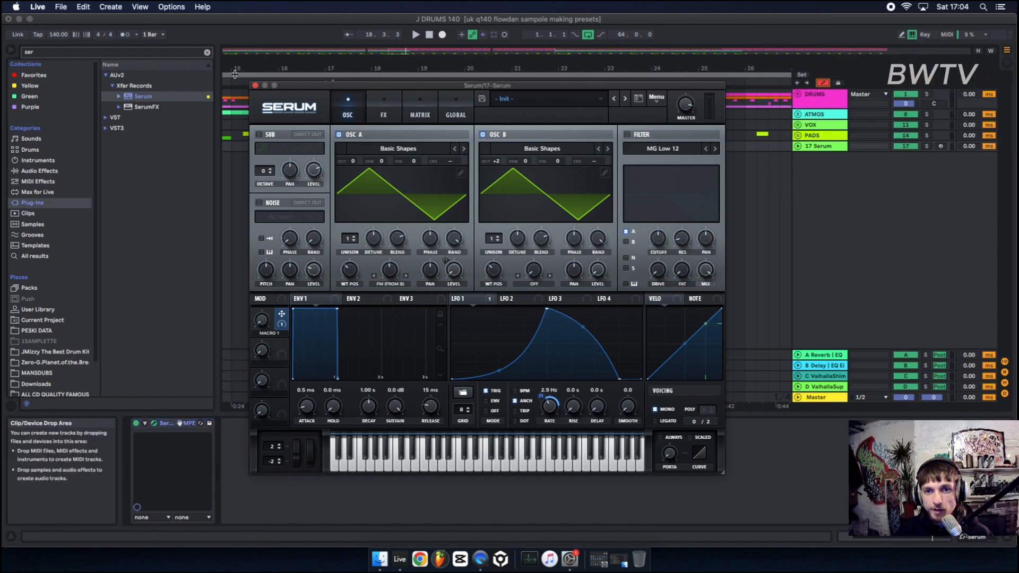
Close Serum and display the track's Macro 1 automation lane while playing the clip.
left_click(254, 85)
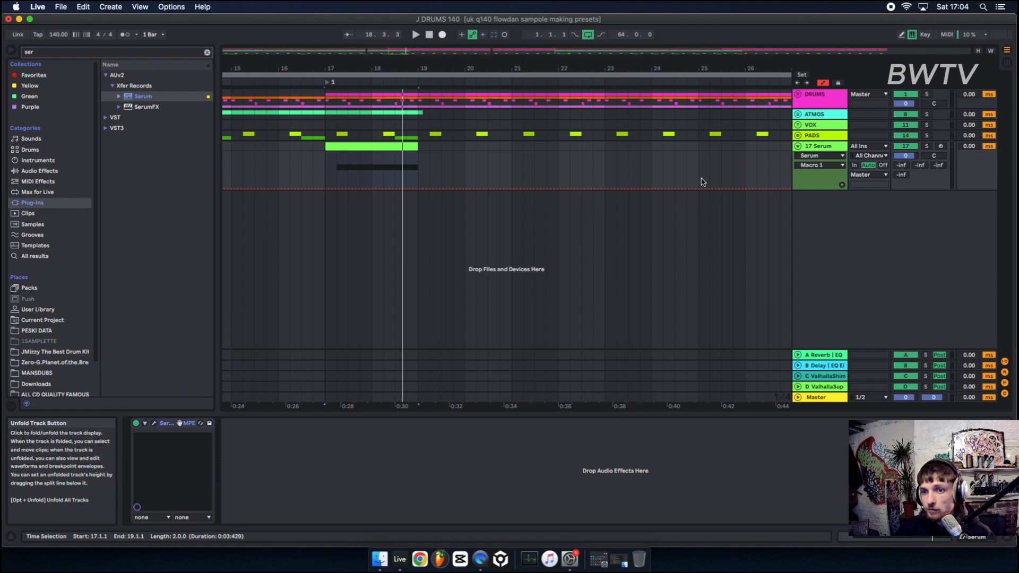
key("space")
mouse_move(313, 188)
left_mouse_down()
mouse_move(314, 168)
mouse_move(313, 178)
left_mouse_up()
key("space")
key("space")
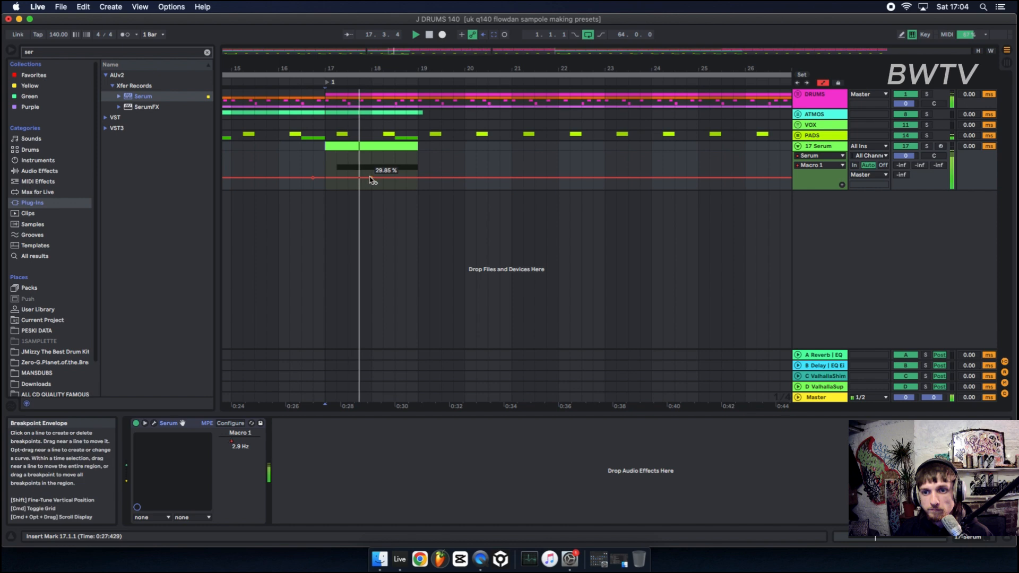
Draw Macro 1 automation in the clip rising to about 46% and then dropping to about 10%.
left_click_drag(337, 60, 323, 180)
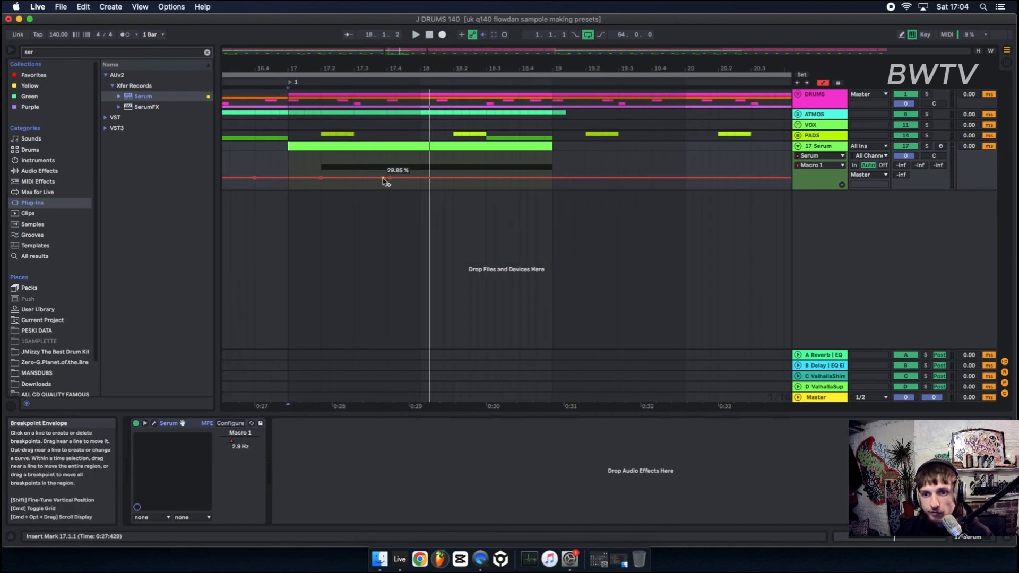
left_click_drag(389, 178, 387, 172)
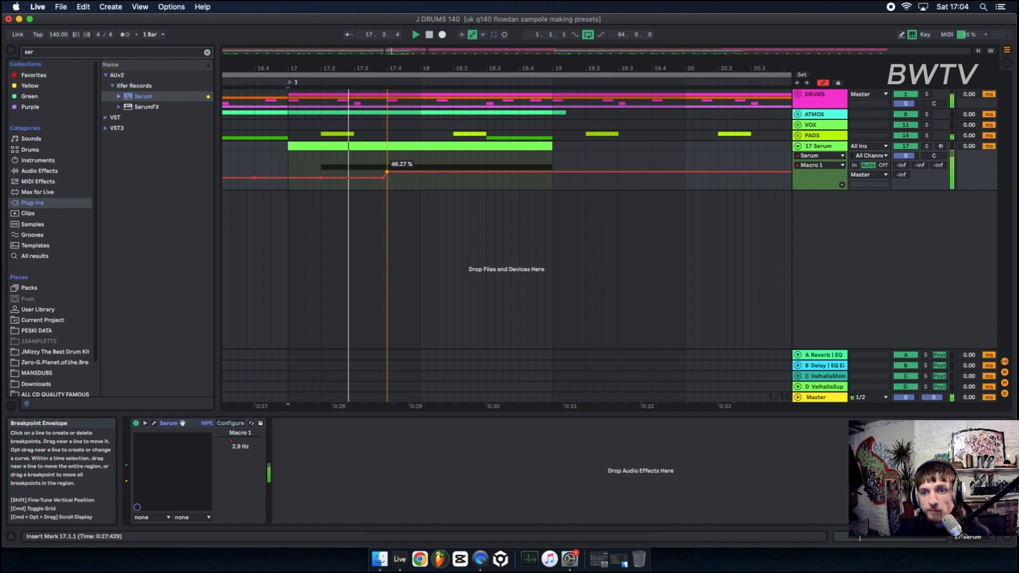
left_click(420, 173)
left_click_drag(429, 176, 418, 189)
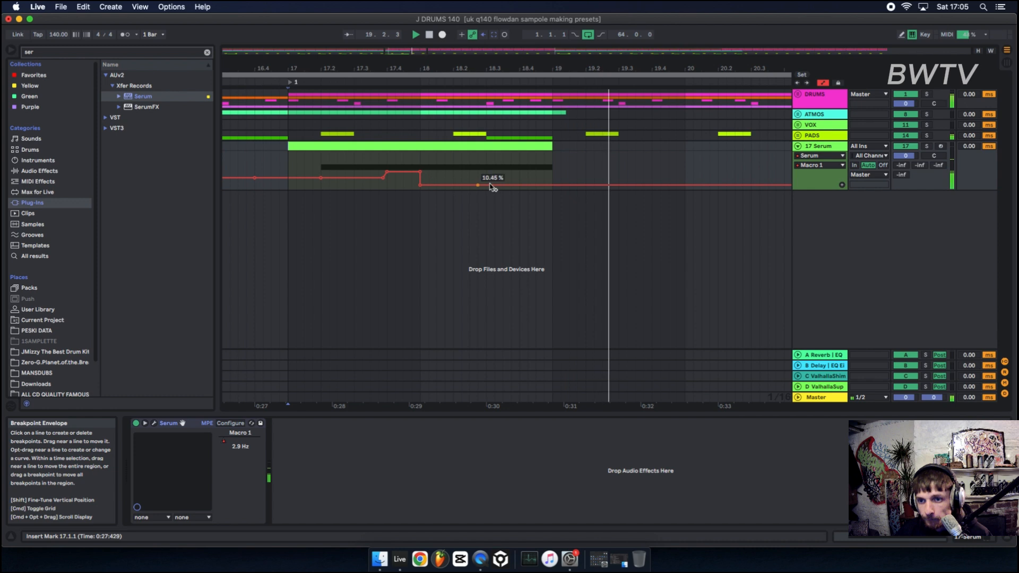
Add a Macro 1 ramp up to about 96% near the clip's end and a dip near its start.
key("space")
left_click_drag(524, 187, 524, 190)
key("space")
double_click(520, 178)
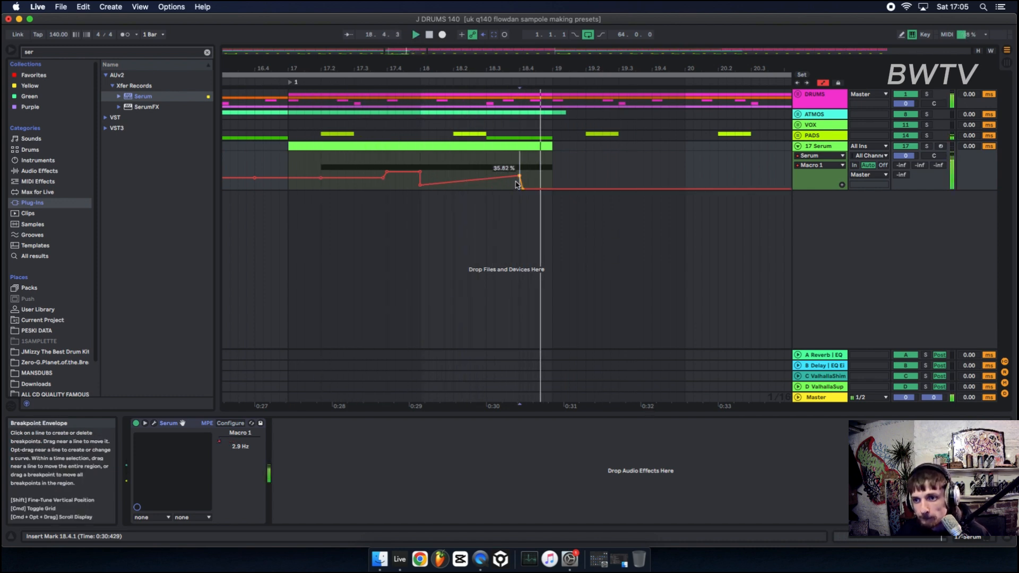
left_click_drag(327, 179, 351, 190)
key("space")
Duplicate the 17 Serum track.
left_click(317, 148)
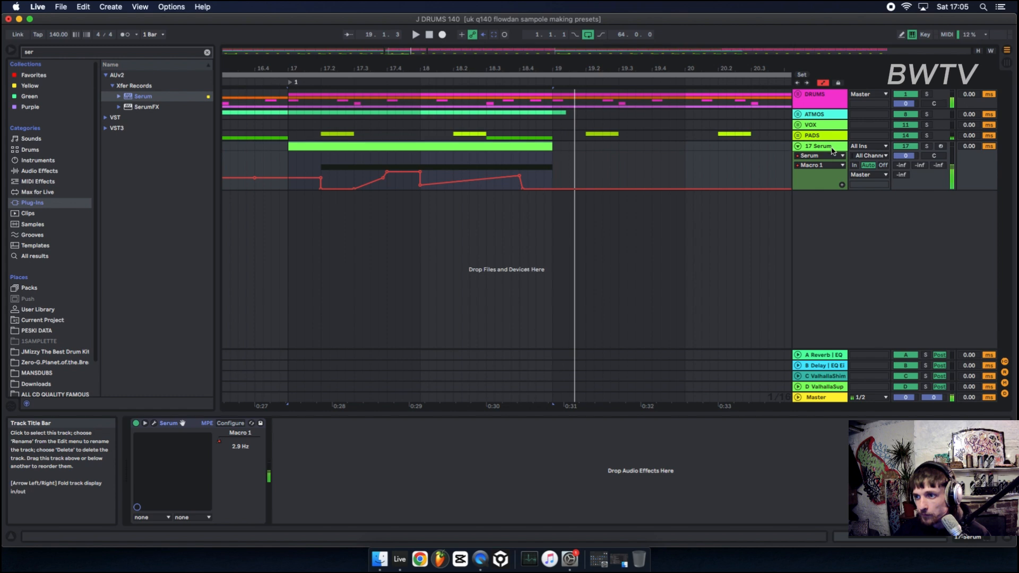
left_click(832, 149)
key("super+d")
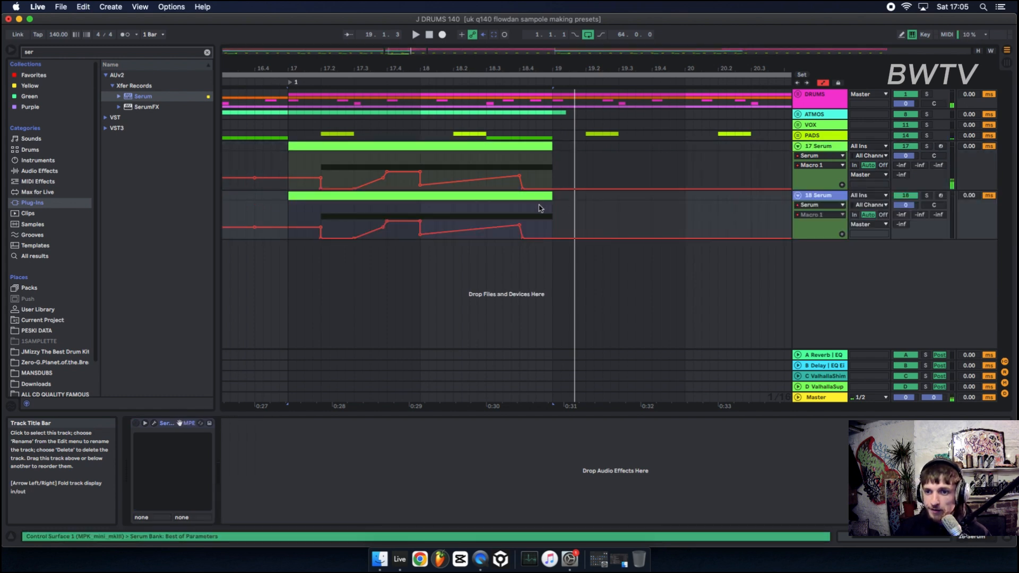
Replace the duplicated track's clip and Macro 1 automation with a short copy of the clip's opening.
left_click(310, 198)
key("Delete")
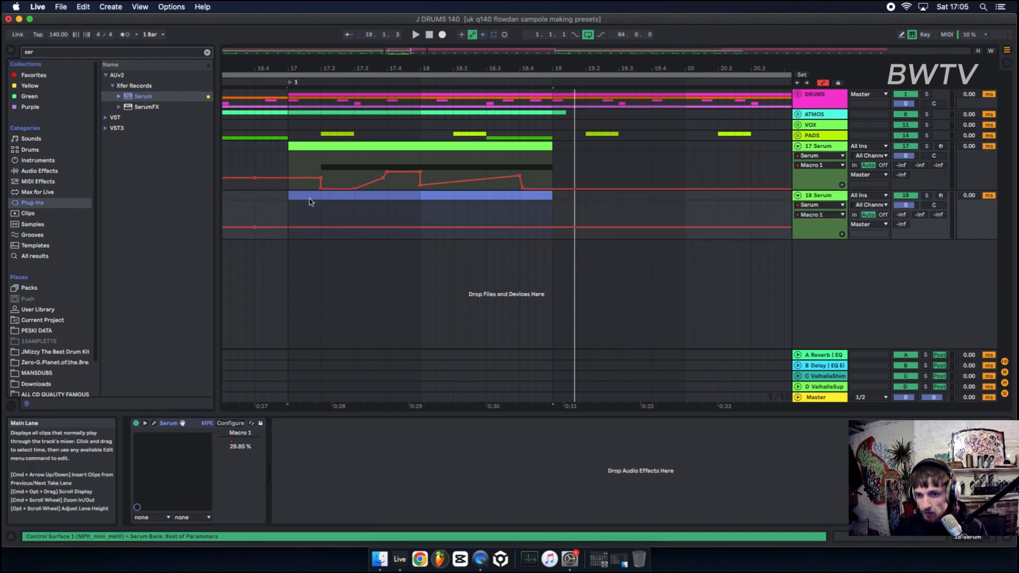
key("a")
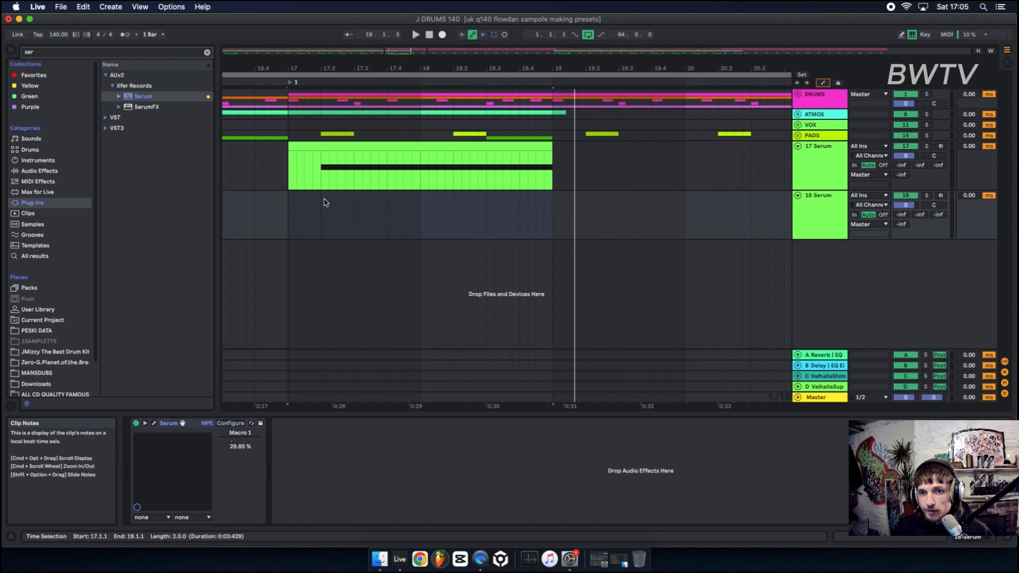
left_click_drag(372, 169, 302, 215)
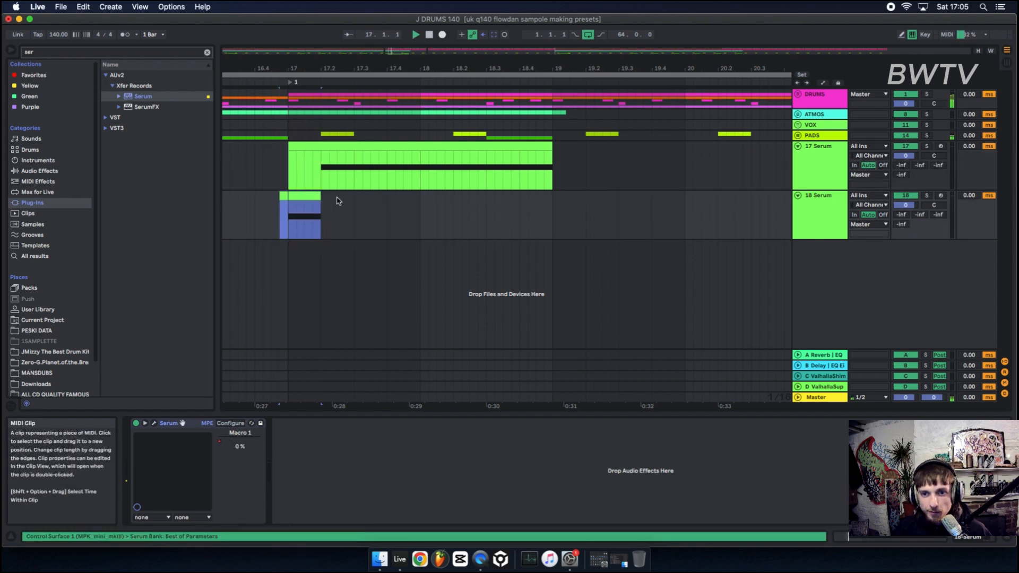
key("space")
Open the duplicated track's Serum and enable its filter for OSC B.
double_click(830, 218)
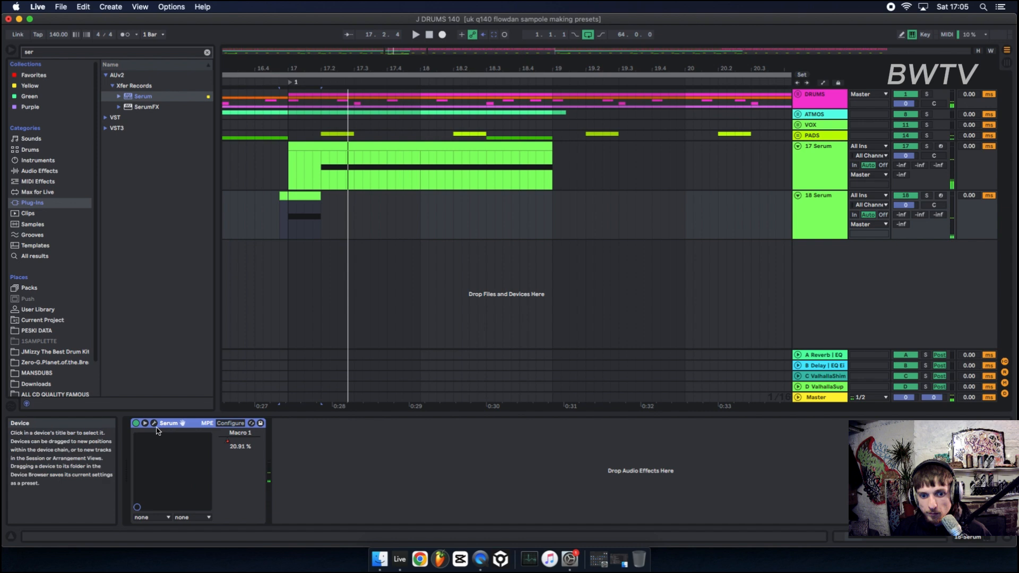
left_click(154, 423)
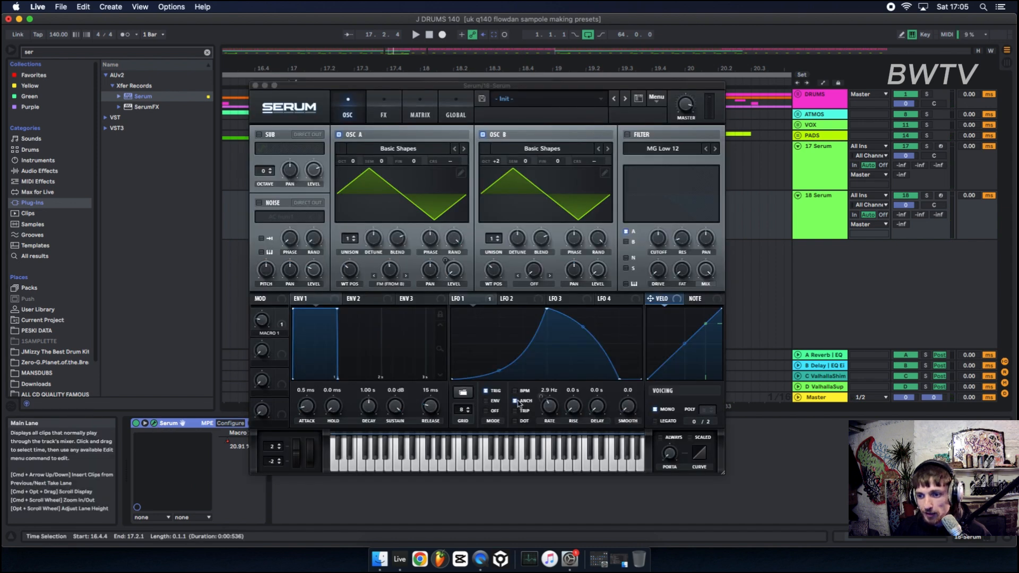
key("space")
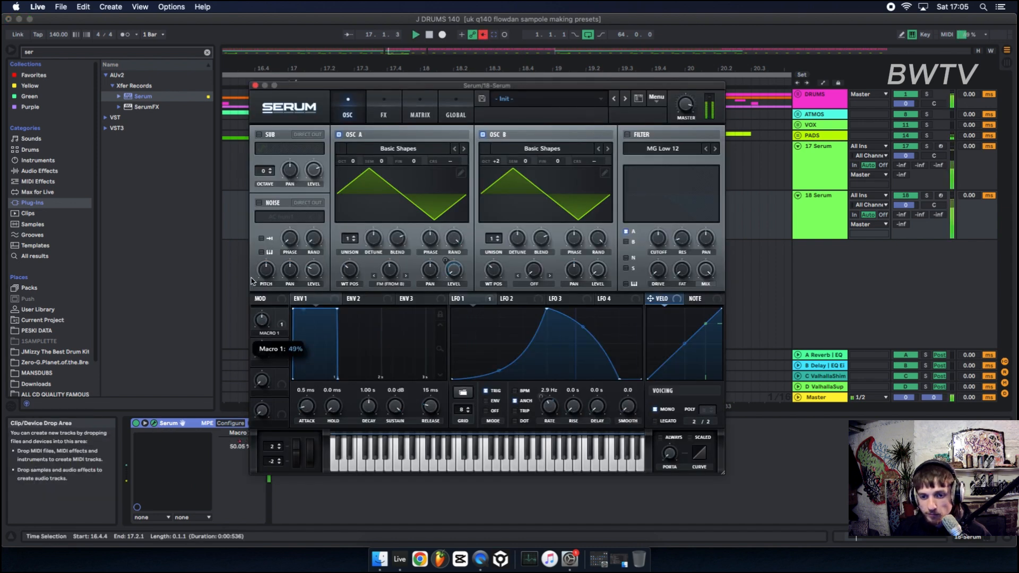
left_click(626, 134)
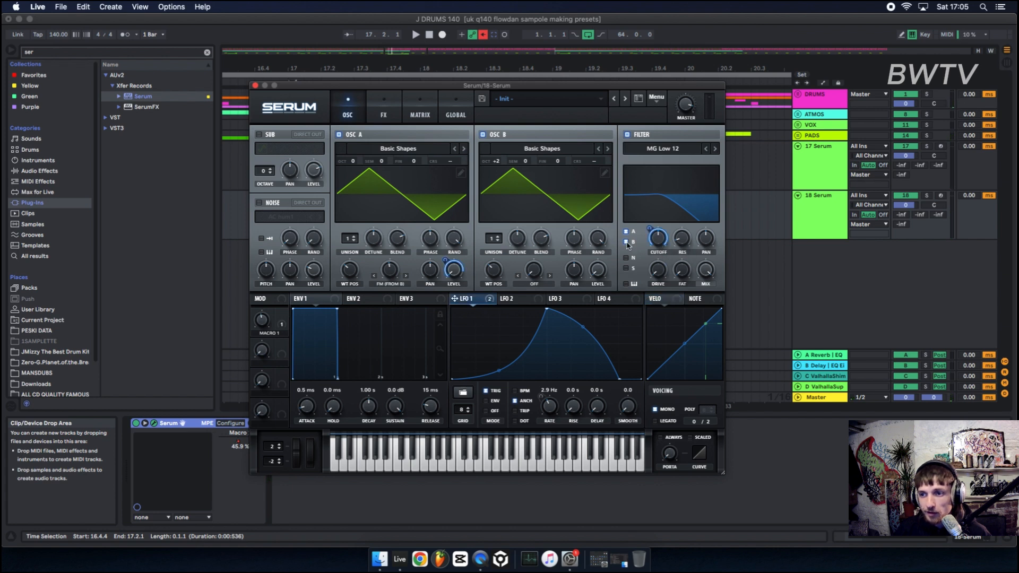
left_click(626, 242)
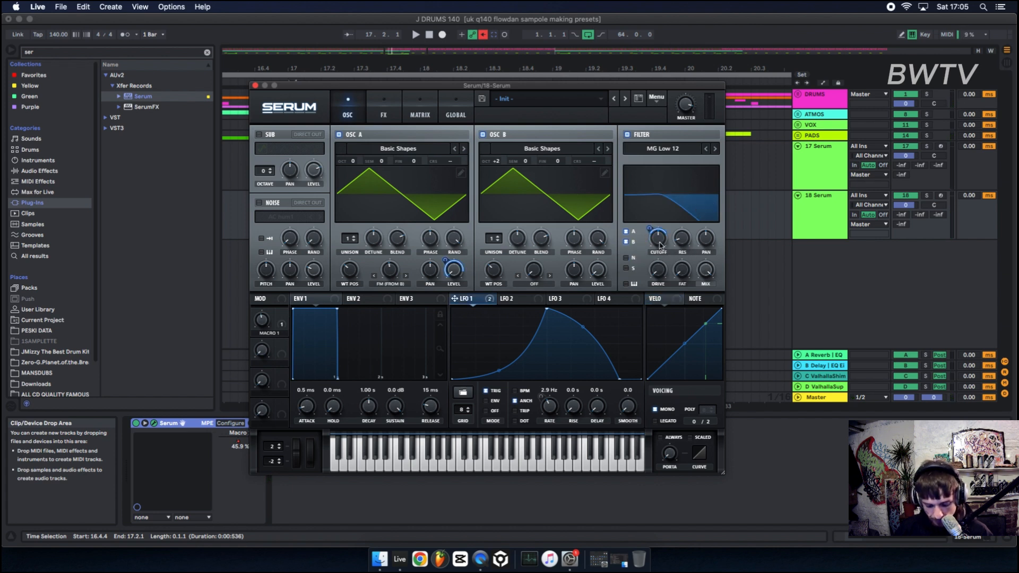
Modulate the filter cutoff with LFO 1 and set the cutoff to about 24 Hz.
mouse_move(659, 245)
left_mouse_down()
mouse_move(658, 258)
mouse_move(657, 225)
mouse_move(657, 236)
left_mouse_up()
key("space")
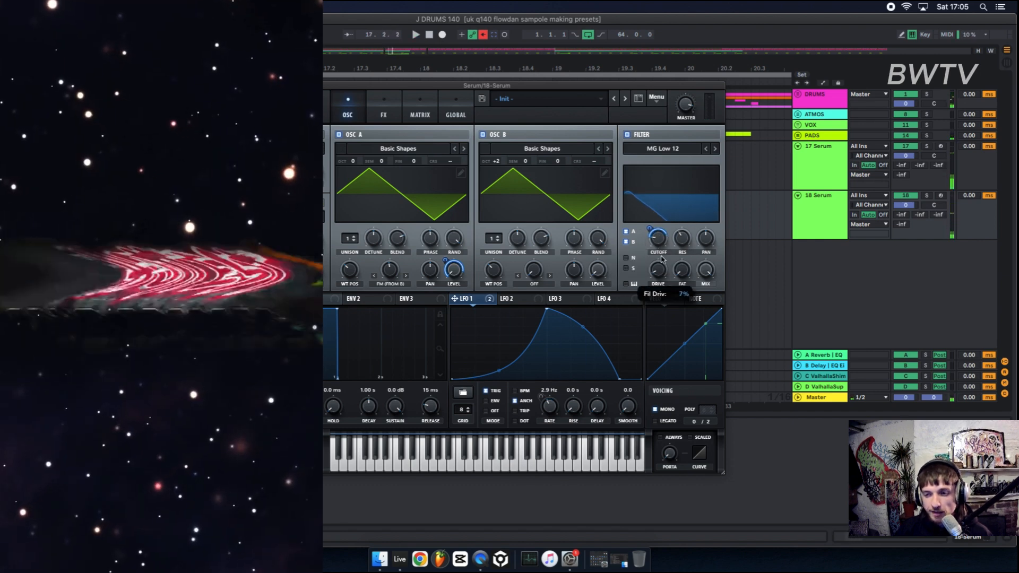
left_click_drag(464, 298, 639, 298)
key("space")
left_click_drag(658, 237, 657, 244)
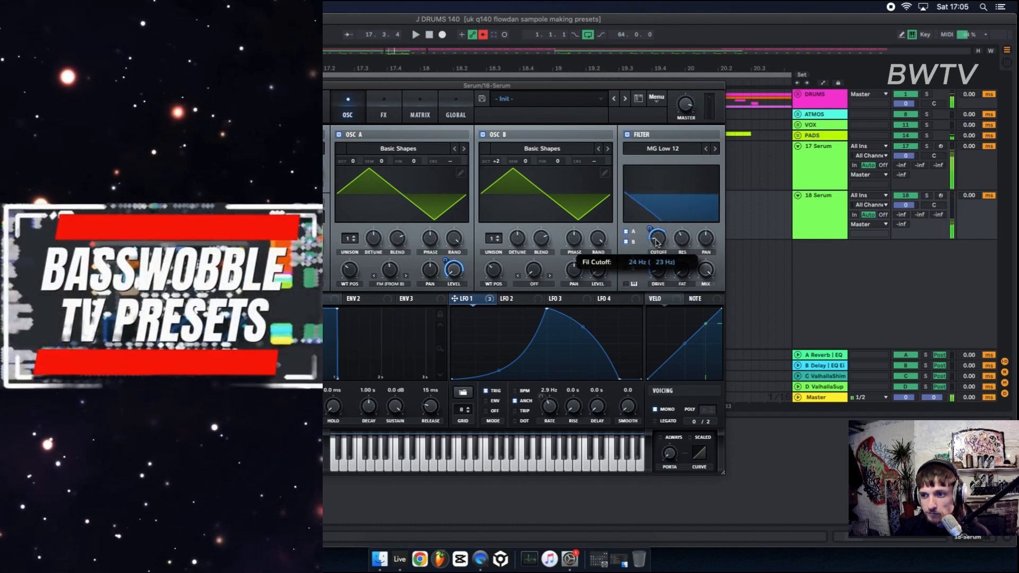
key("space")
key("space")
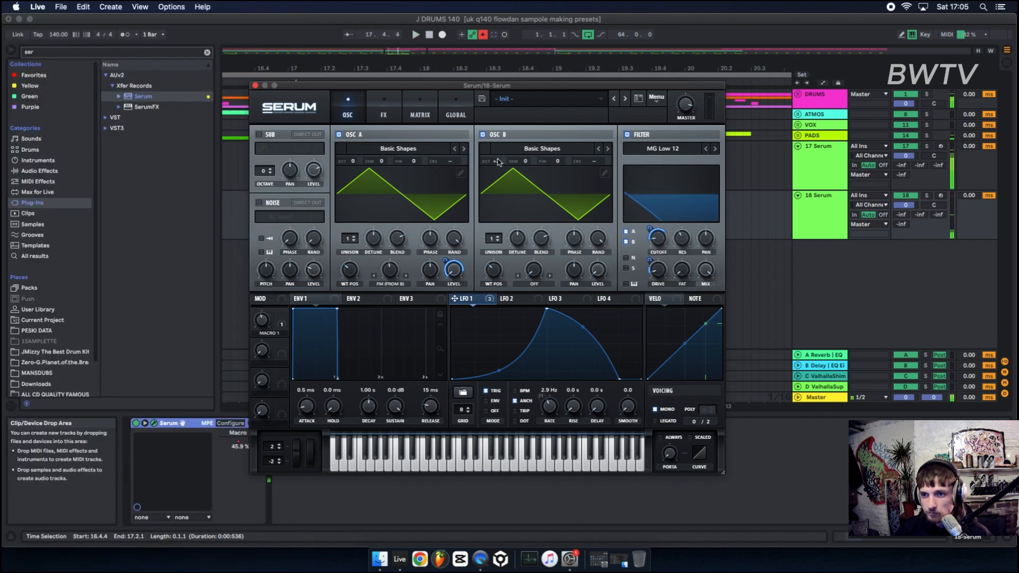
Set OSC B's octave to +3 in the duplicated track's Serum and close the plugin window.
left_click_drag(498, 162, 509, 164)
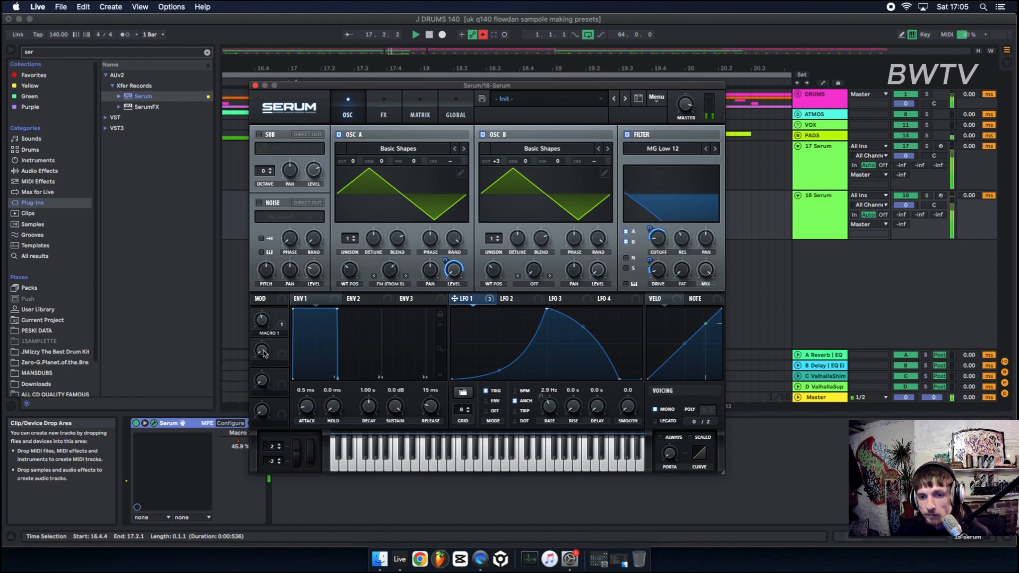
left_click(256, 85)
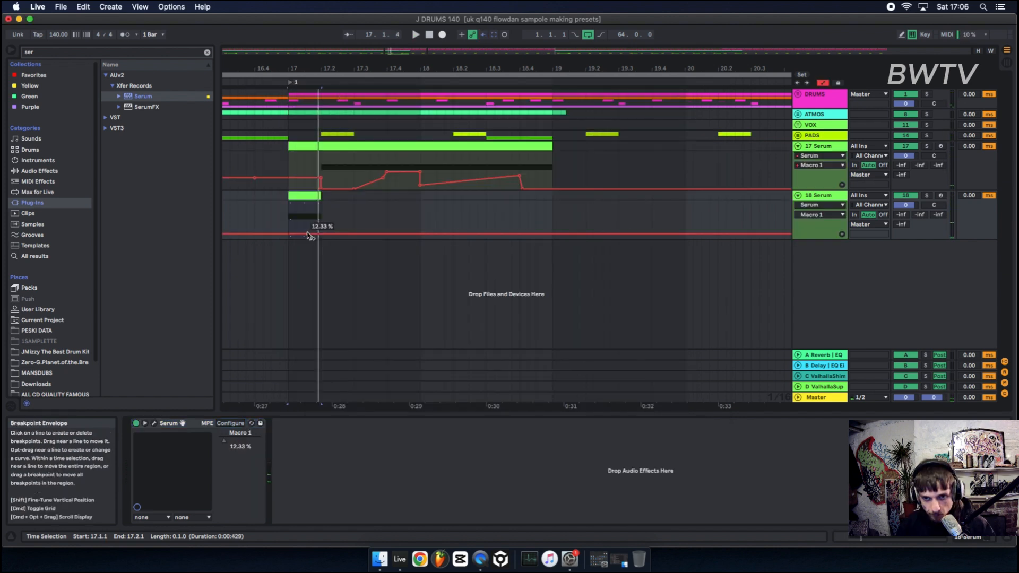
Select a short range on the 18 Serum track and play it back.
left_click(308, 233)
left_click_drag(330, 233, 310, 230)
key("space")
key("space")
key("space")
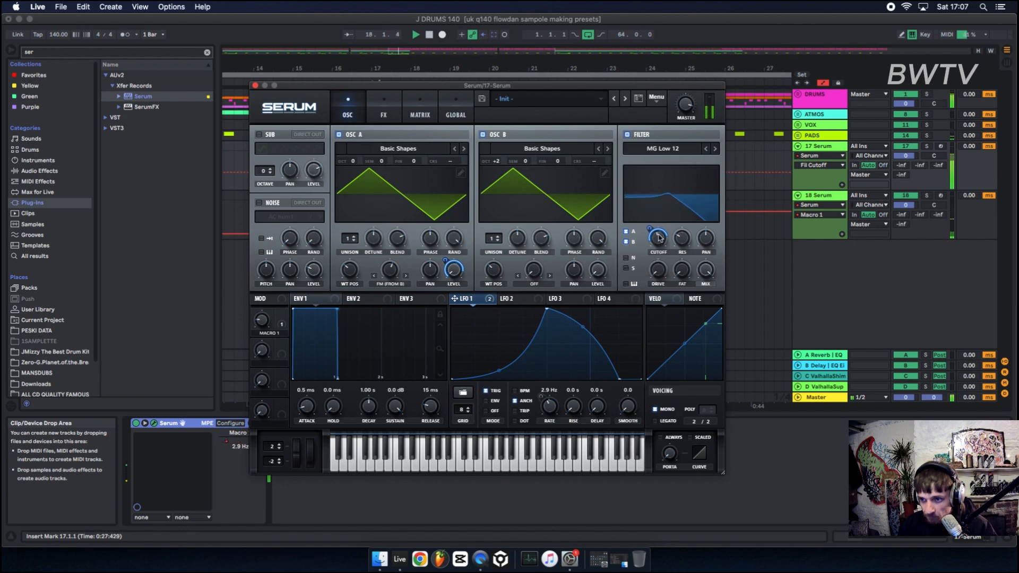
Pull the Macro 1 automation peak on the 19 Serum track down to its minimum and play it back.
left_click_drag(456, 298, 609, 276)
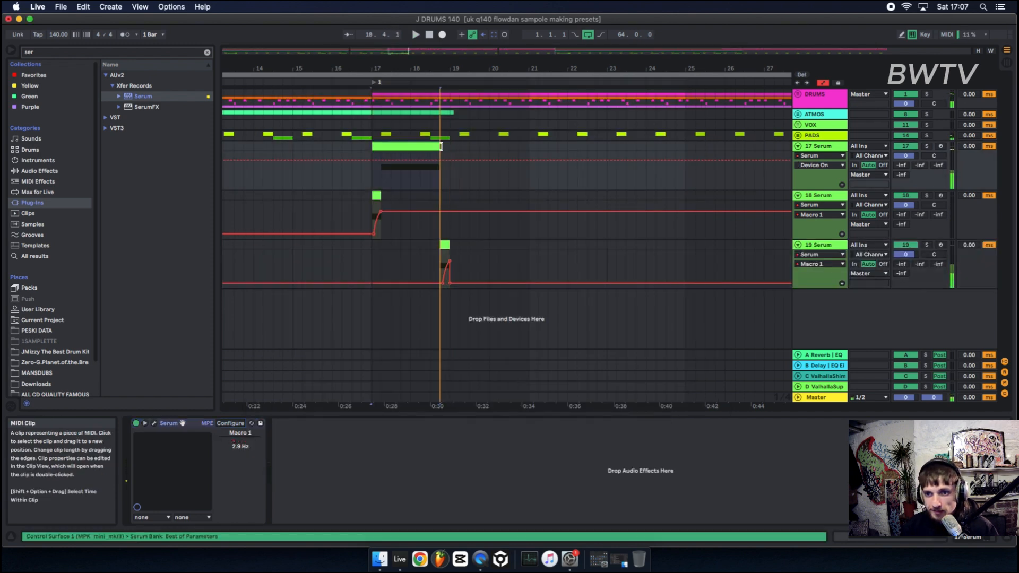
left_click_drag(442, 232, 452, 234)
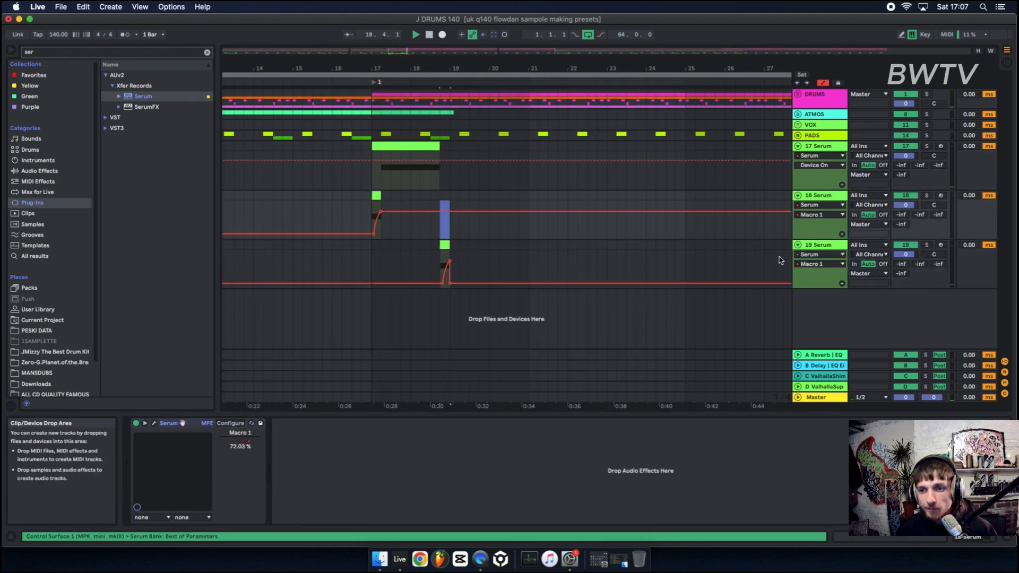
key("space")
left_click(837, 250)
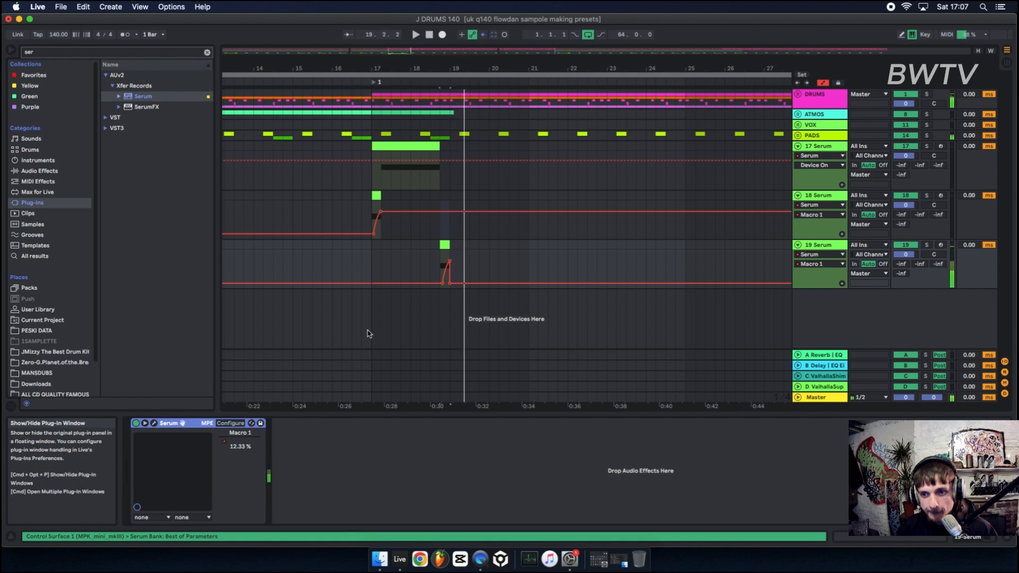
key("space")
left_click_drag(450, 261, 445, 285)
key("space")
key("space")
key("space")
key("space")
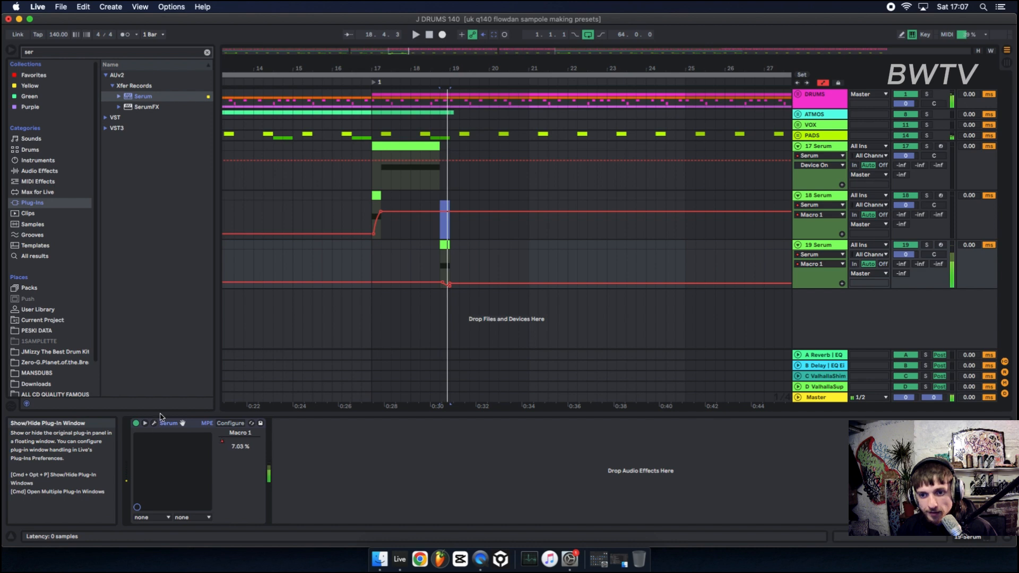
In the 19 Serum track's Serum, set OSC B to +2 octaves and +4 semitones and the filter cutoff to 33 Hz.
left_click(154, 423)
left_click_drag(525, 161, 536, 140)
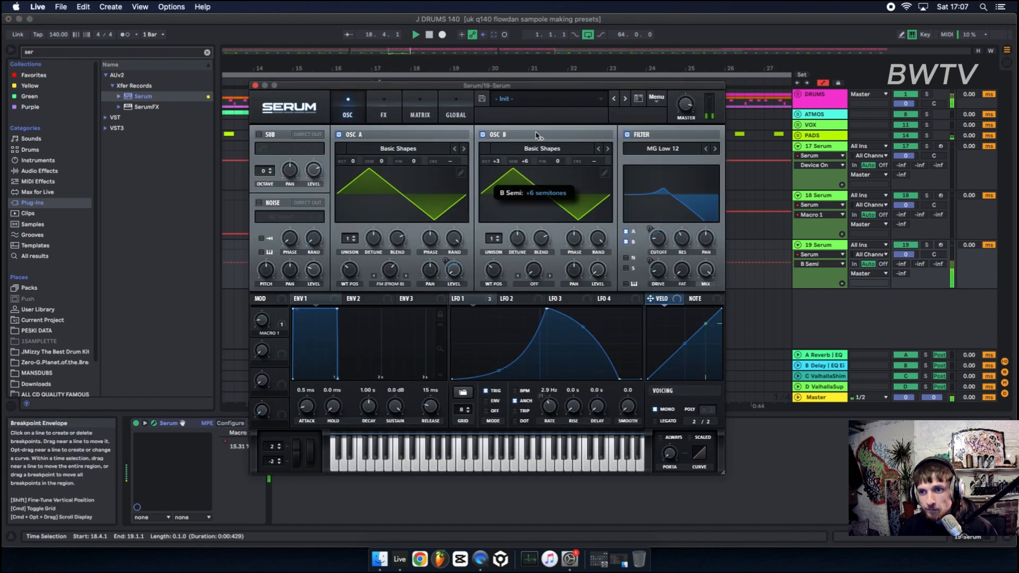
left_click_drag(498, 162, 498, 155)
left_click_drag(661, 242, 659, 254)
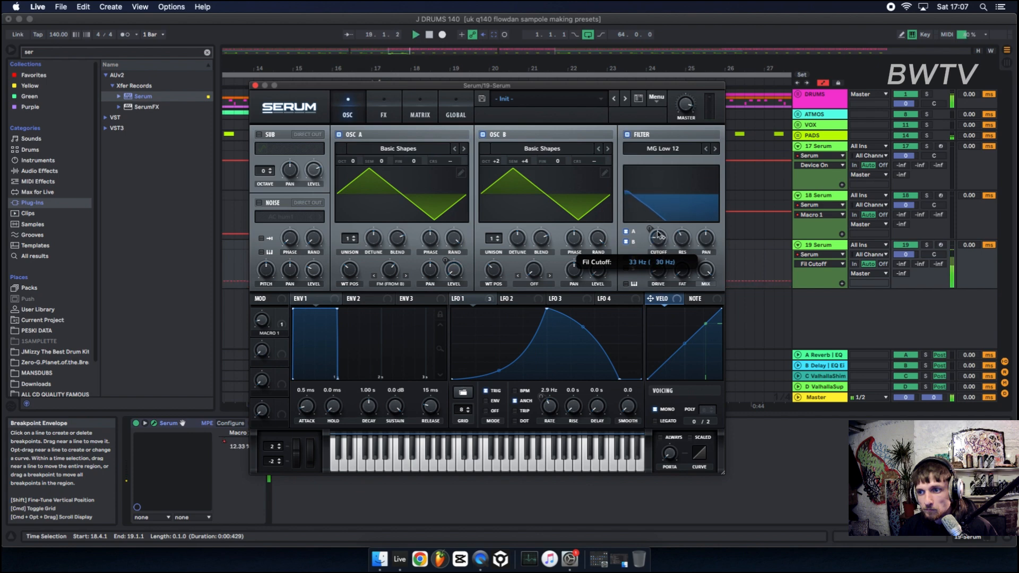
left_click(840, 148)
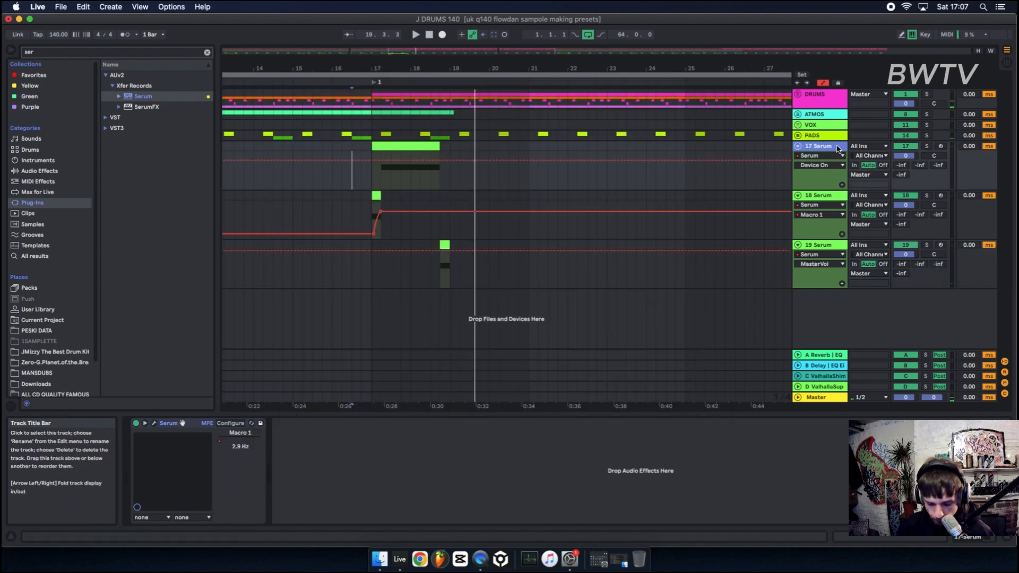
Duplicate the 17 Serum track and move the copy's clip to start around bar 19.
key("super+d")
left_click_drag(399, 196, 475, 200)
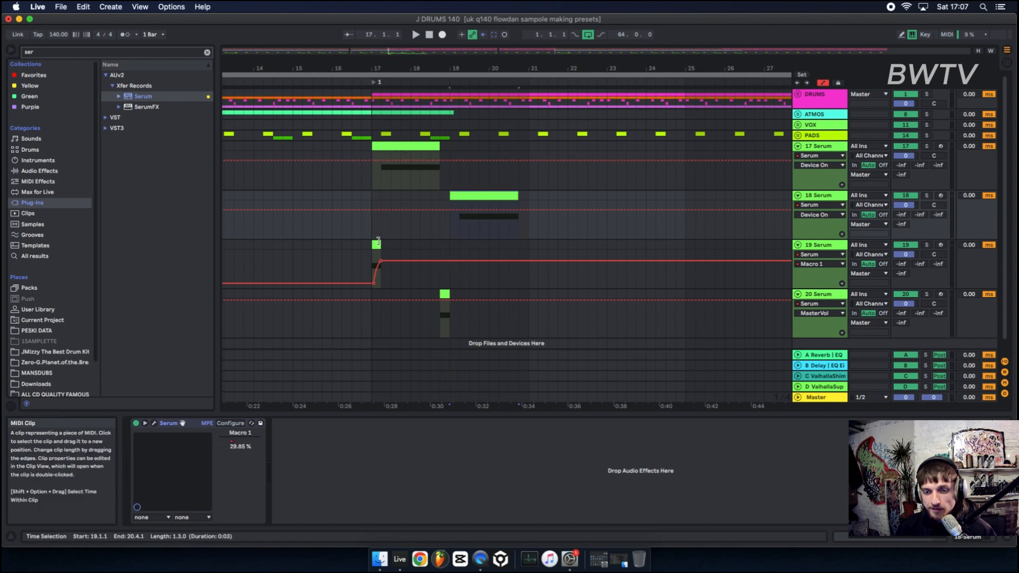
Audition the arrangement and inspect the duplicated track's Serum.
left_click(445, 295)
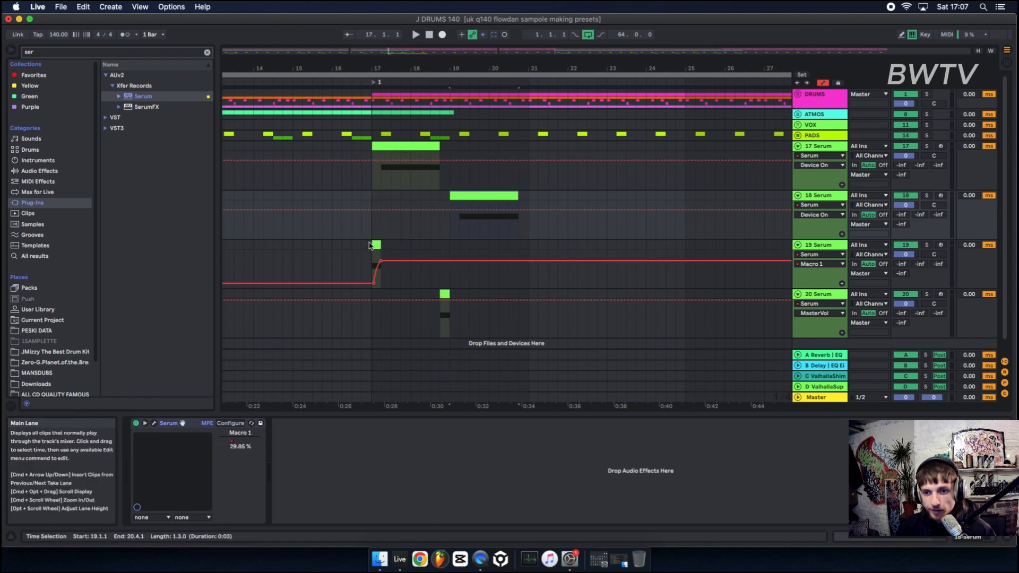
left_click(446, 295)
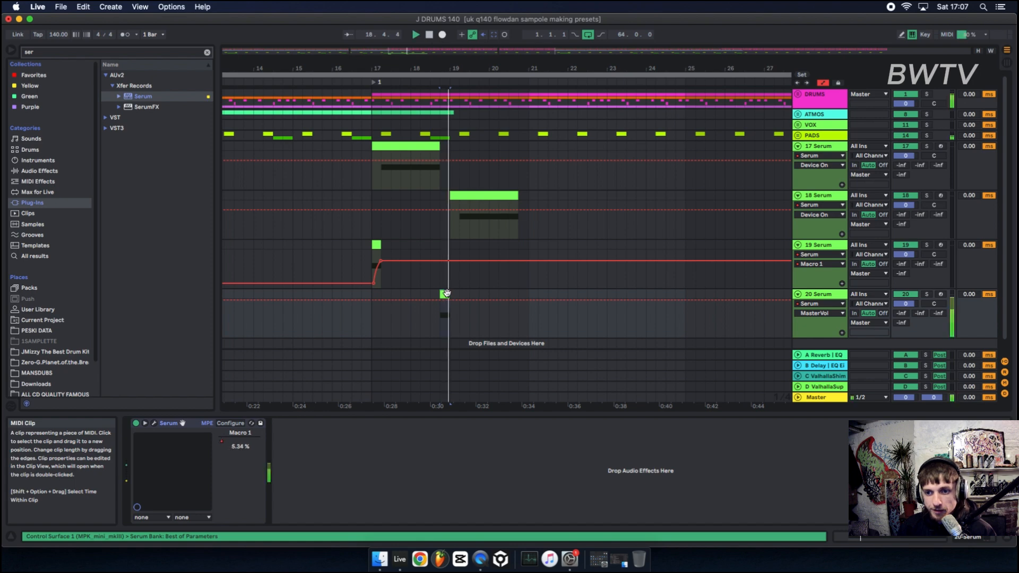
double_click(823, 195)
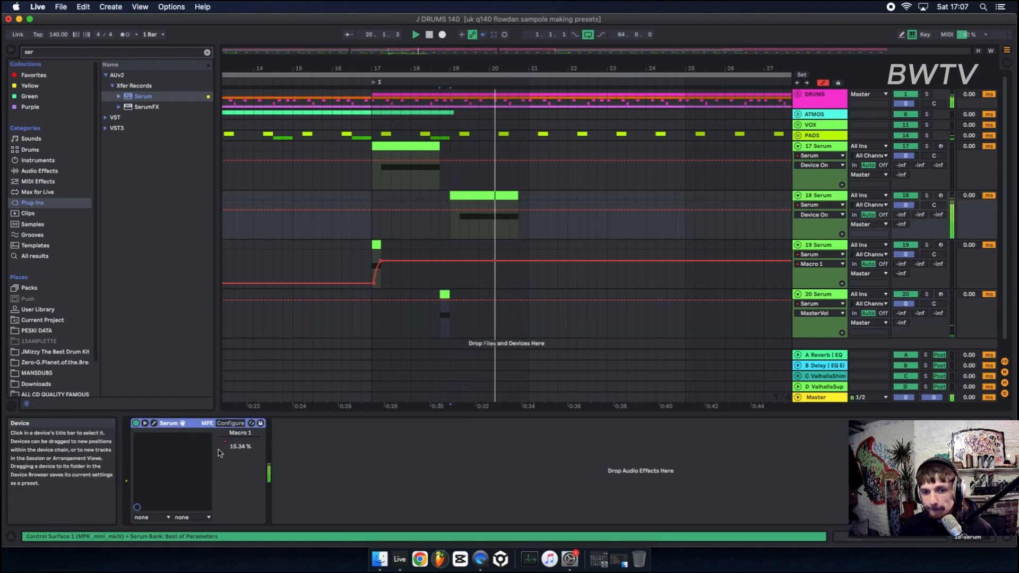
left_click(154, 423)
key("space")
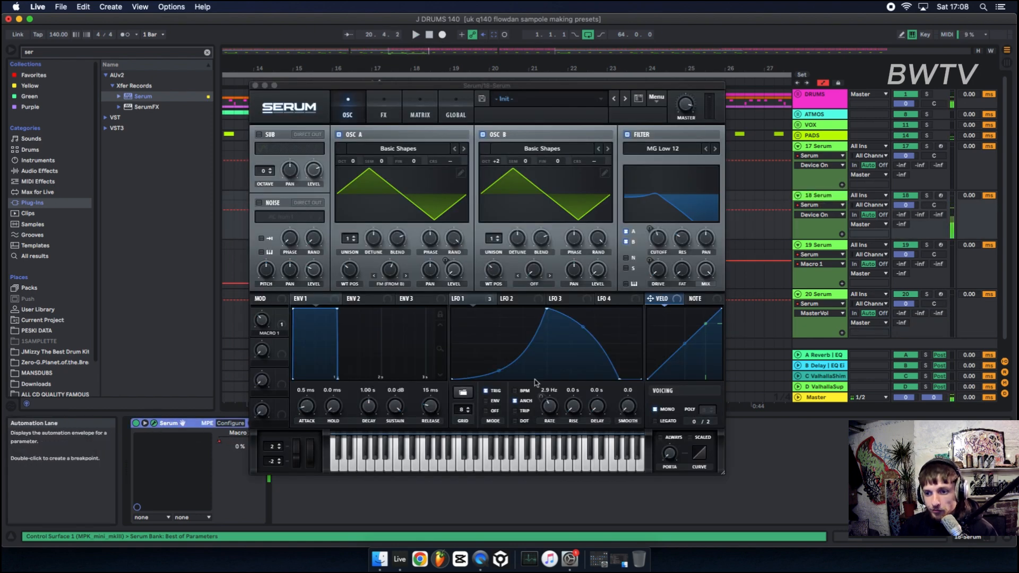
left_click_drag(622, 417, 643, 311)
key("space")
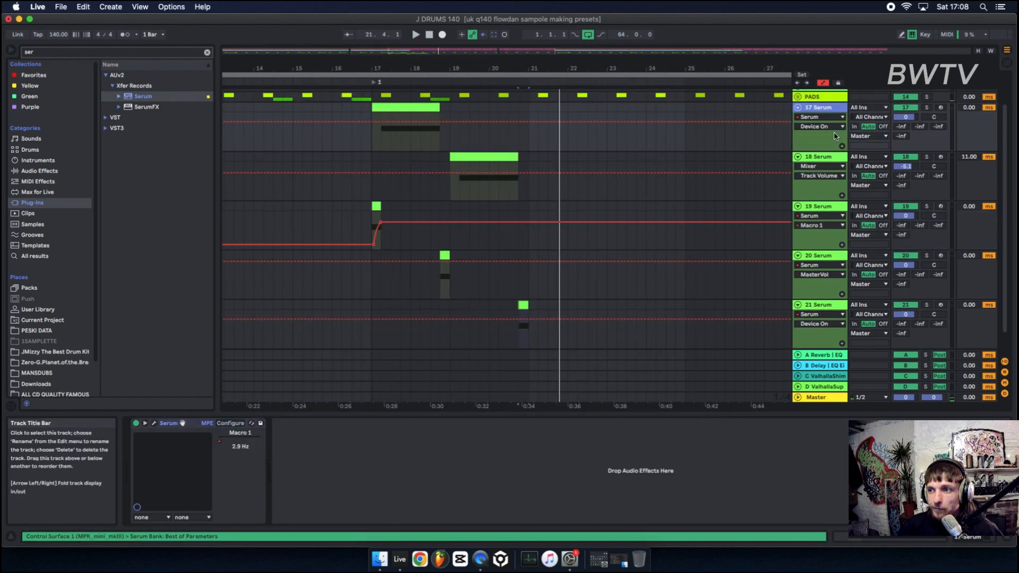
Group all the Serum tracks and rename the group bass.
left_click(831, 306)
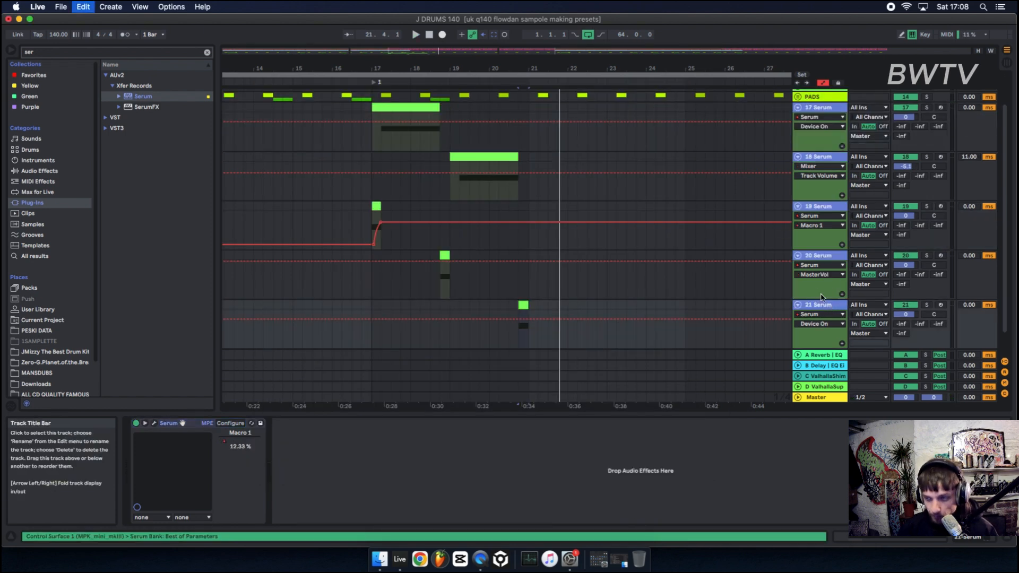
key("super+g")
left_click(822, 109)
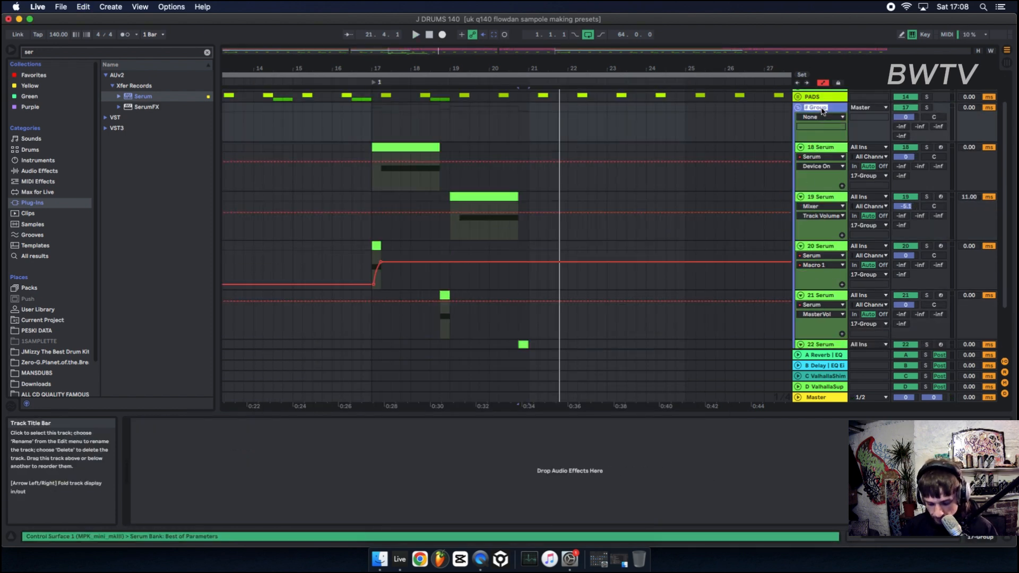
type("bass")
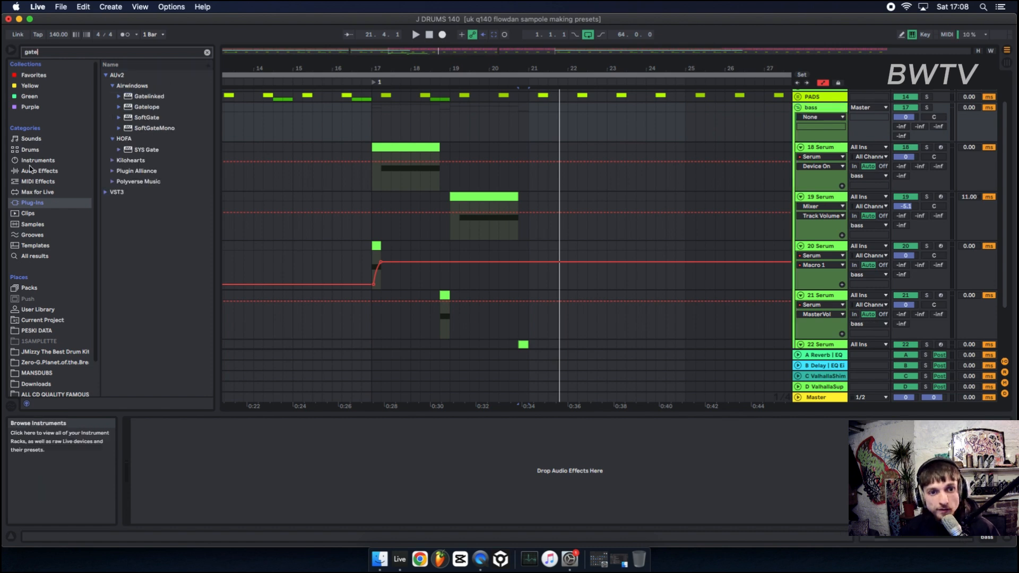
Add a Gate effect to the bass group and set its Floor to -25 dB.
left_click(50, 171)
left_click_drag(133, 118, 698, 171)
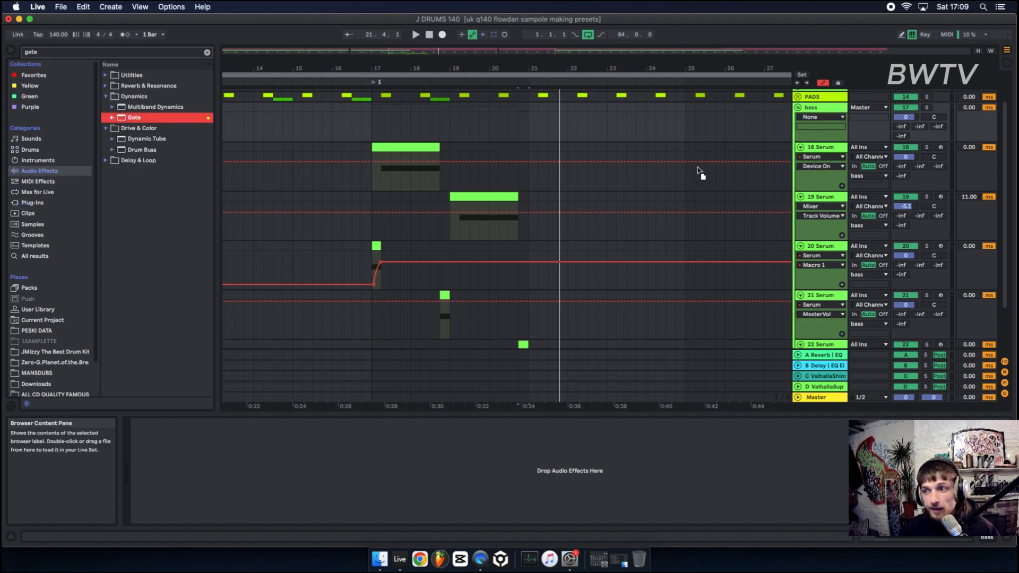
left_click_drag(818, 130, 818, 130)
left_click(372, 175)
key("space")
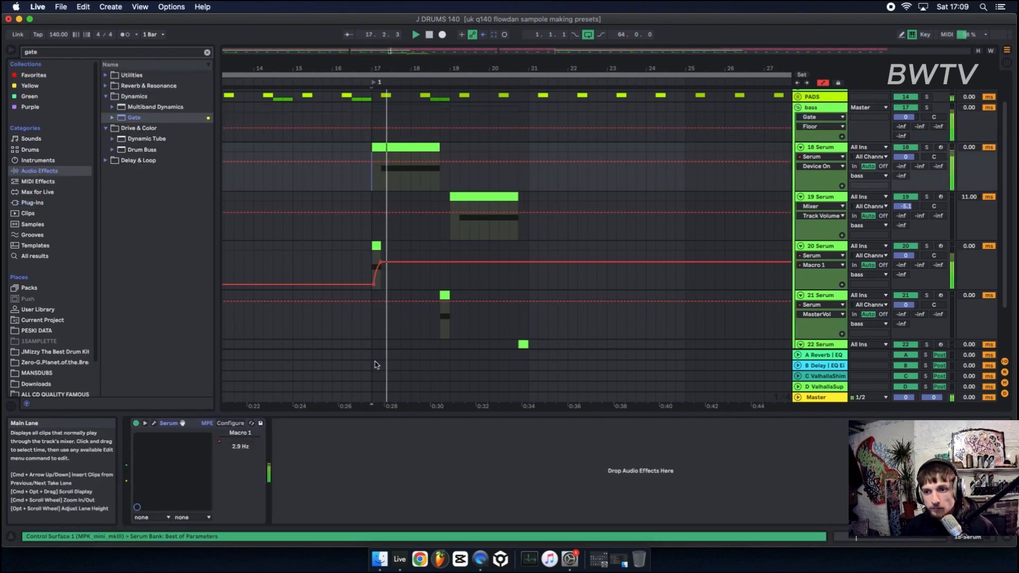
left_click(813, 108)
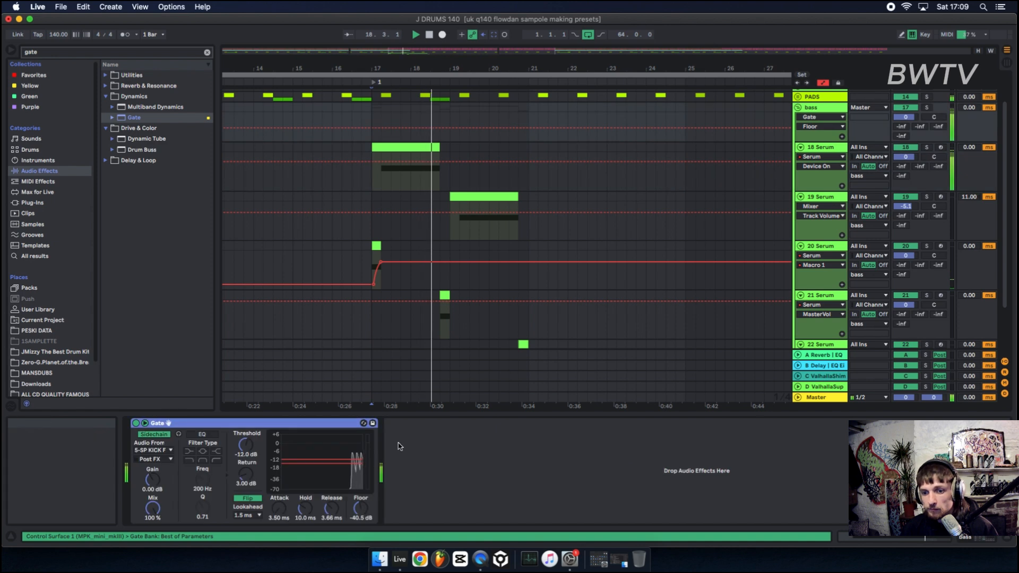
left_click_drag(361, 508, 361, 488)
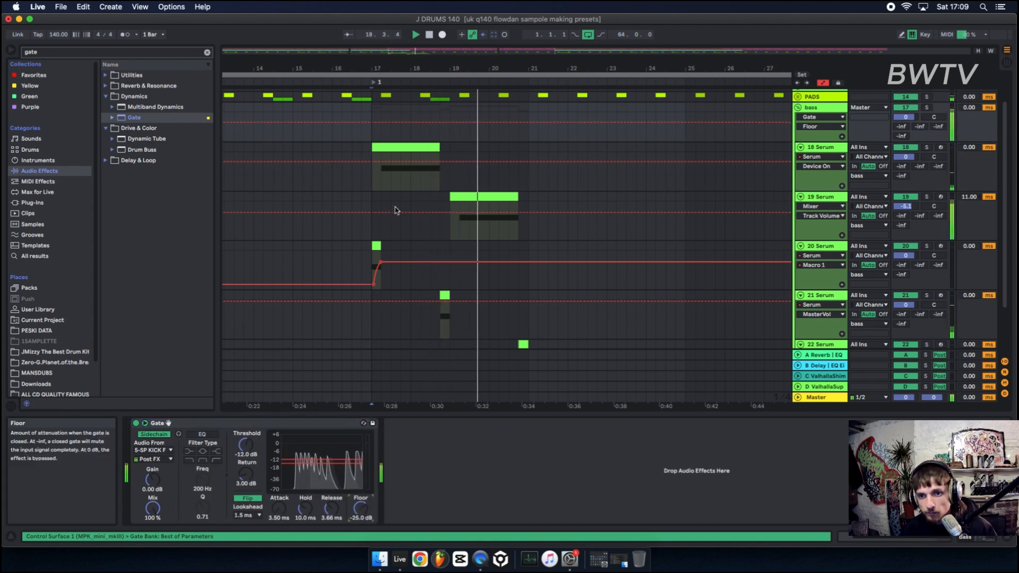
Select bars 17 to 21 of the bass group and duplicate the section.
left_click_drag(370, 201, 528, 200)
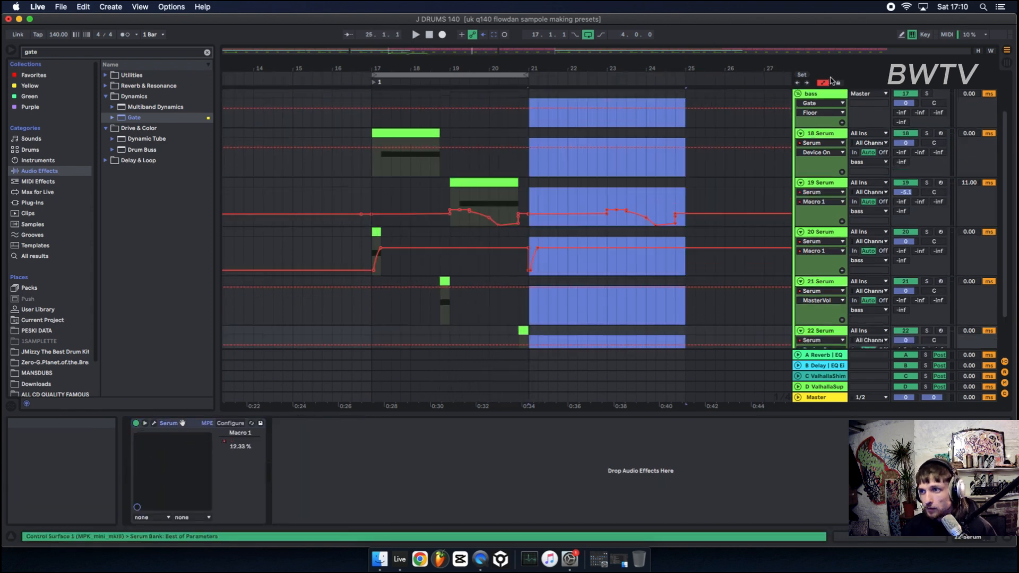
left_click(823, 83)
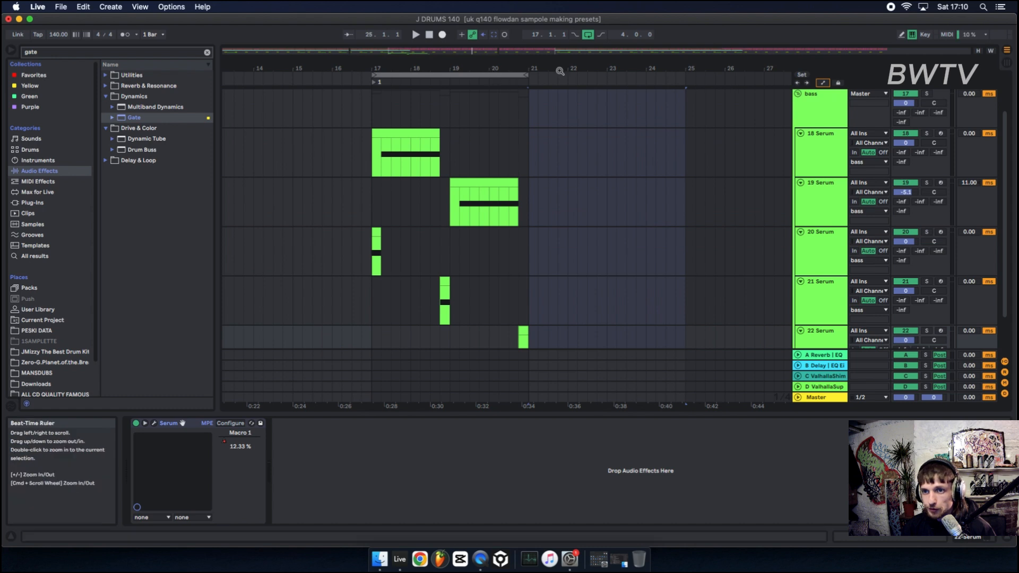
left_click(798, 95)
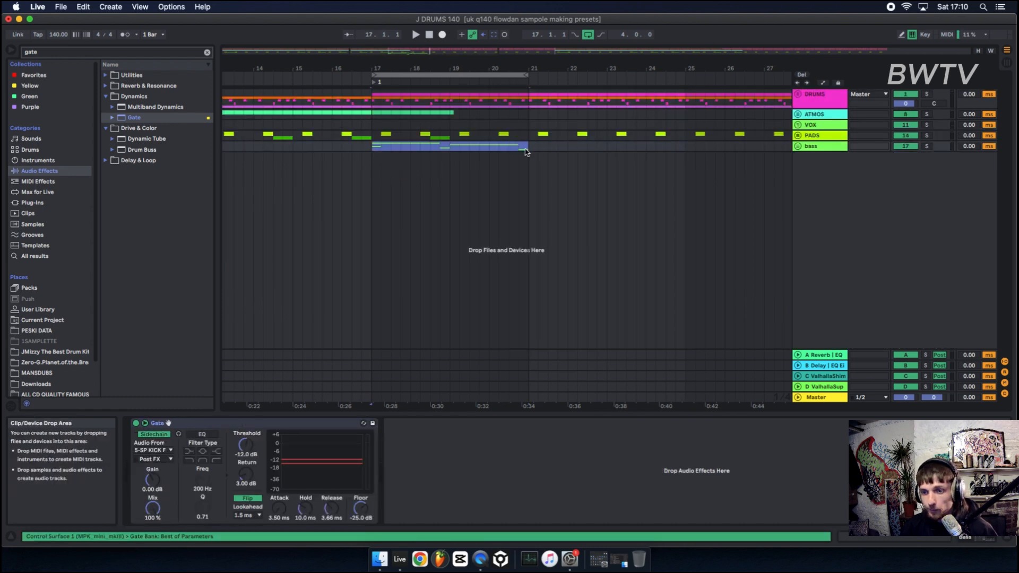
key("super+d")
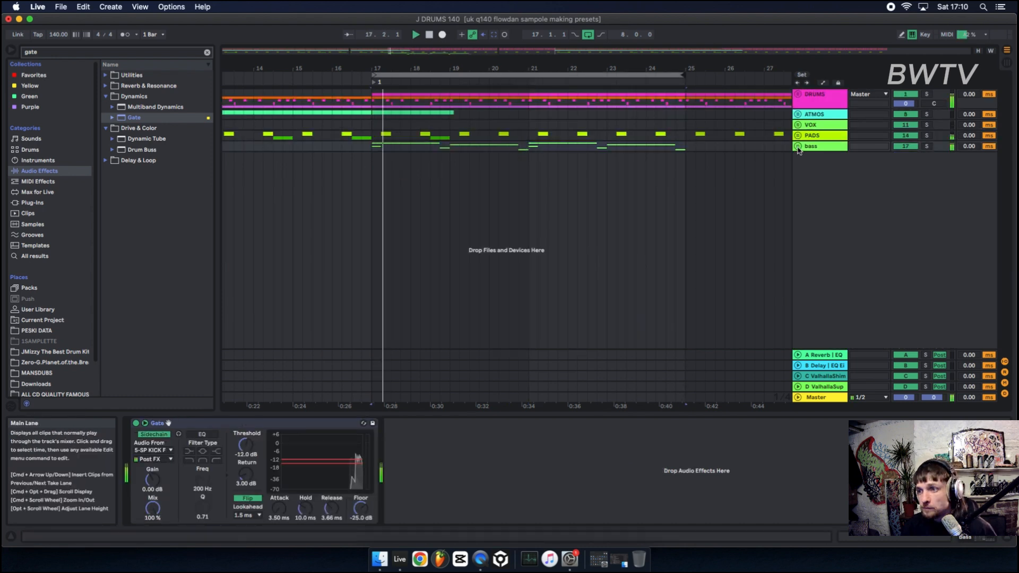
Shorten the second 19 Serum clip and delete the last clip on the 22 Serum track.
left_click(799, 147)
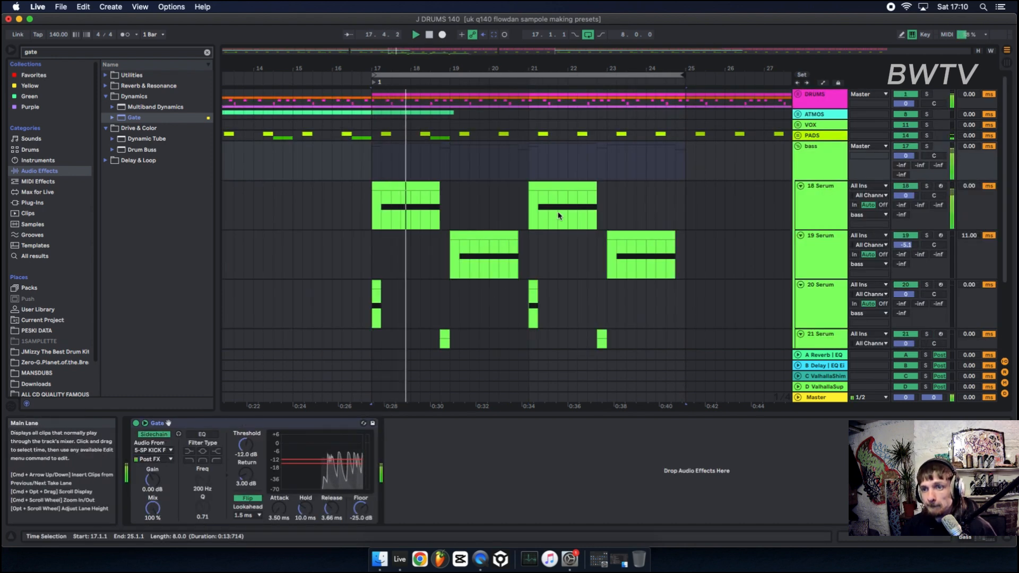
scroll(559, 216, "down", 2)
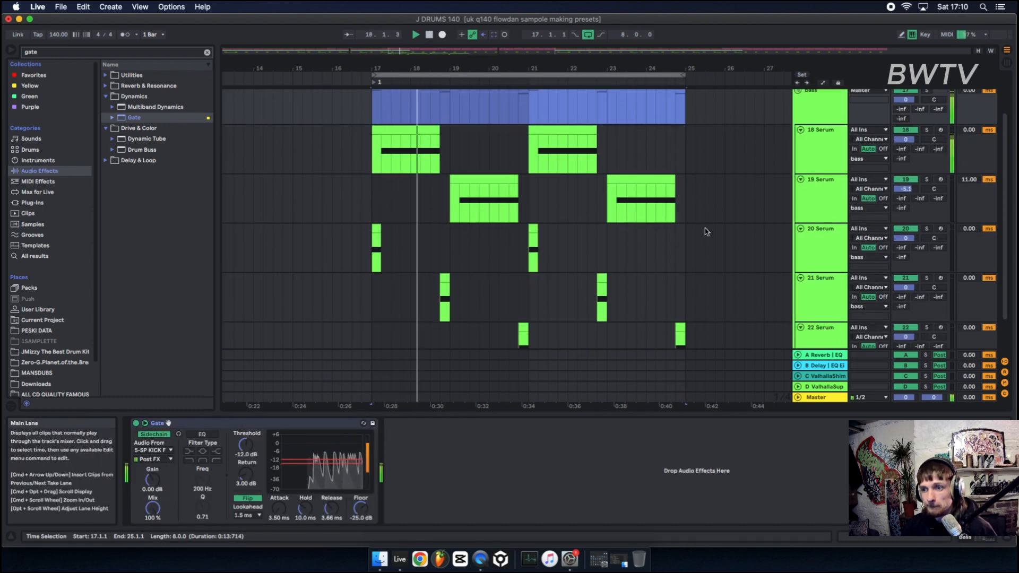
left_click(802, 133, "alt")
left_click(654, 289)
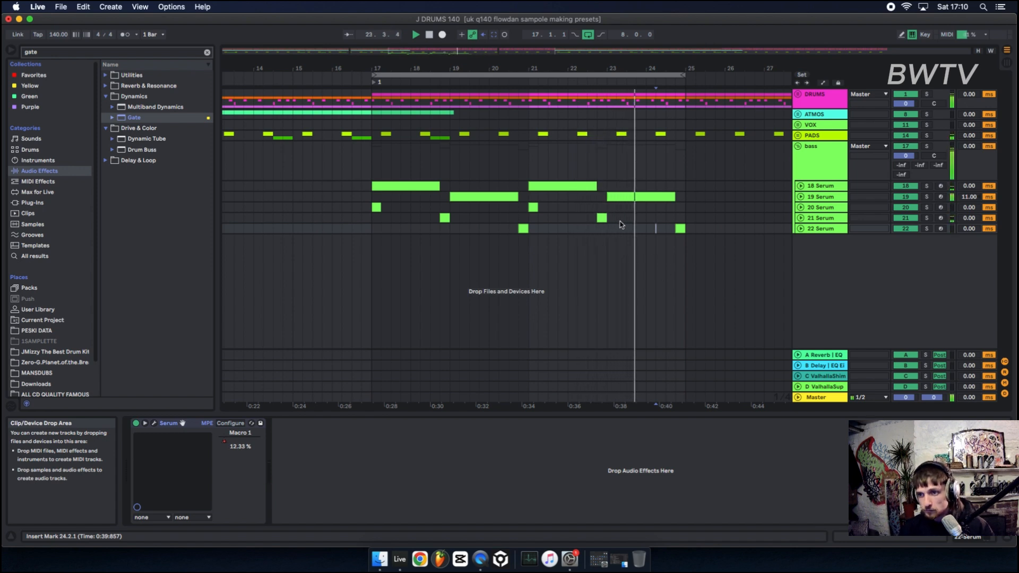
left_click_drag(627, 237, 625, 203)
left_click(670, 197)
left_click(681, 229)
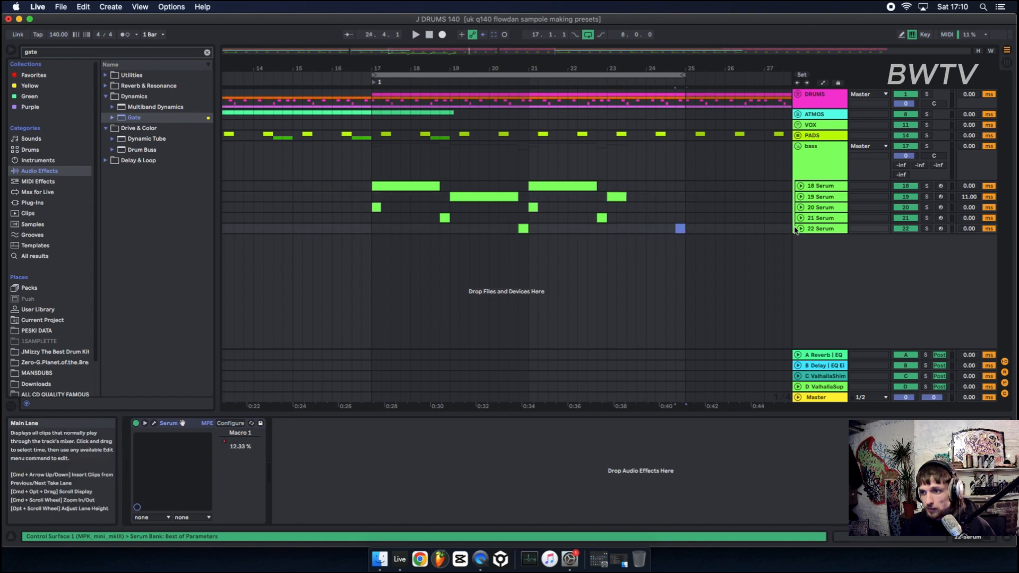
key("Delete")
In the new 23 Serum track's Serum, enable the sub oscillator and add a Distortion effect in Asym mode.
left_click(820, 232)
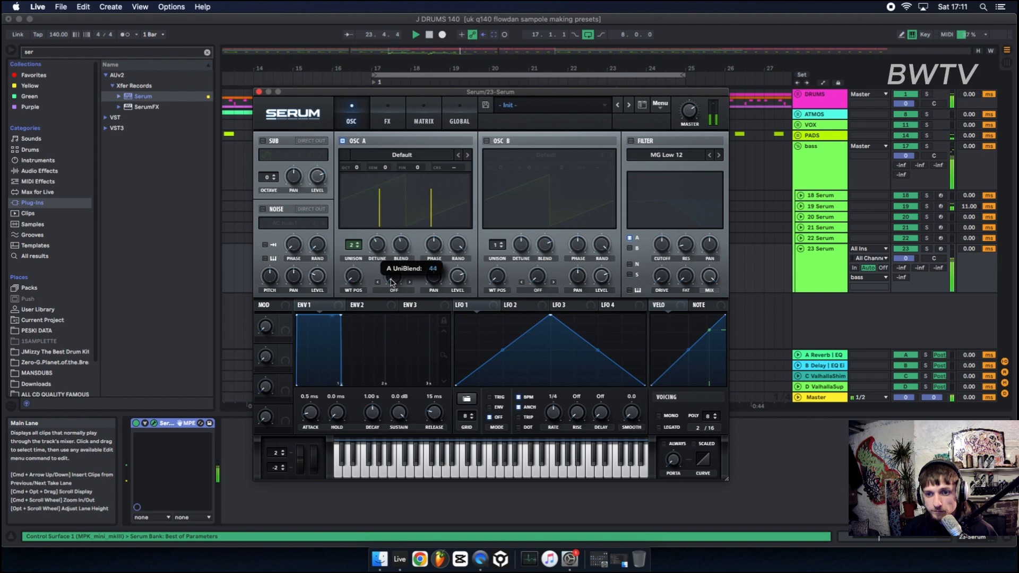
left_click(269, 142)
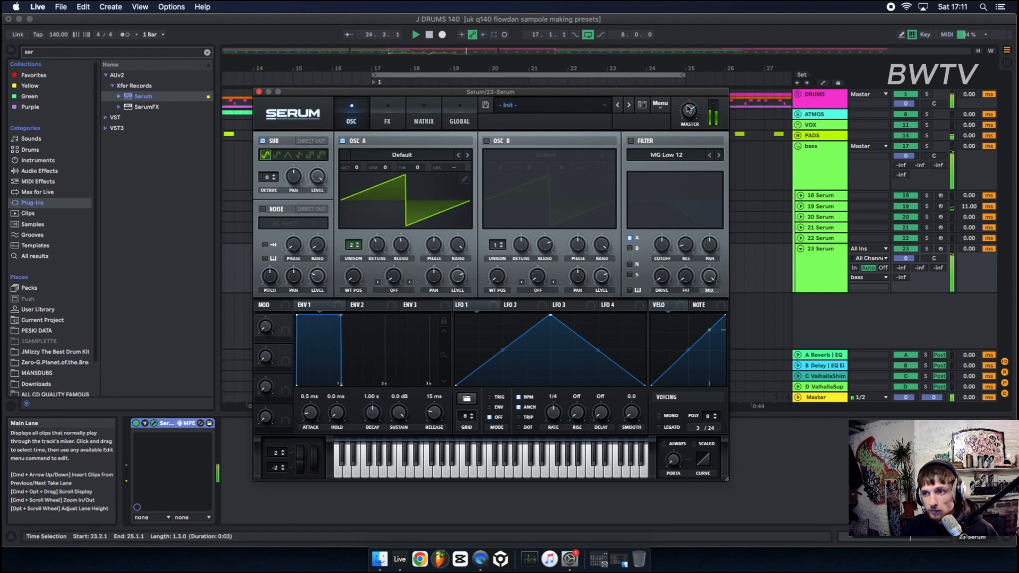
left_click(424, 119)
left_click(388, 119)
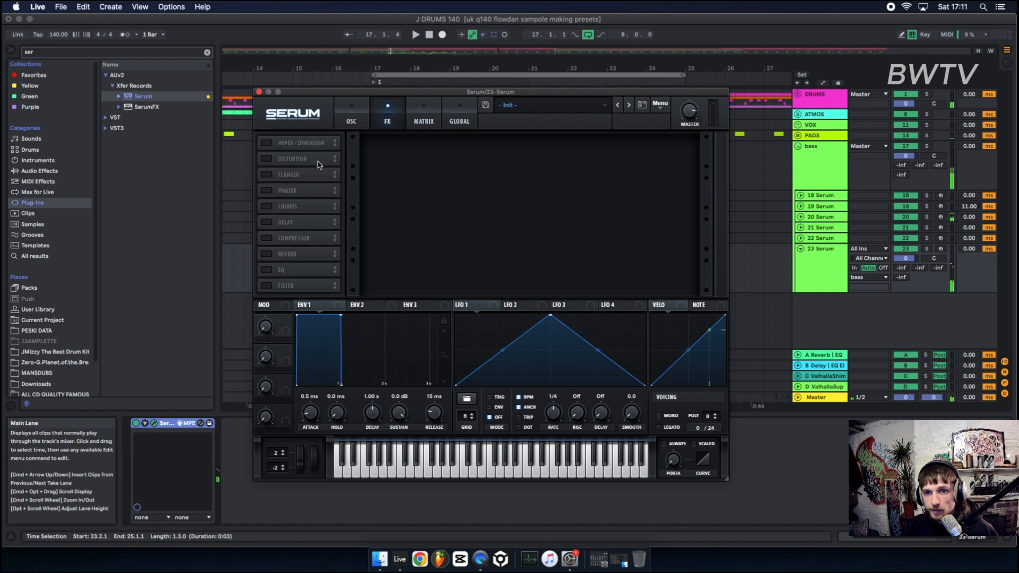
left_click(265, 159)
left_click(436, 159)
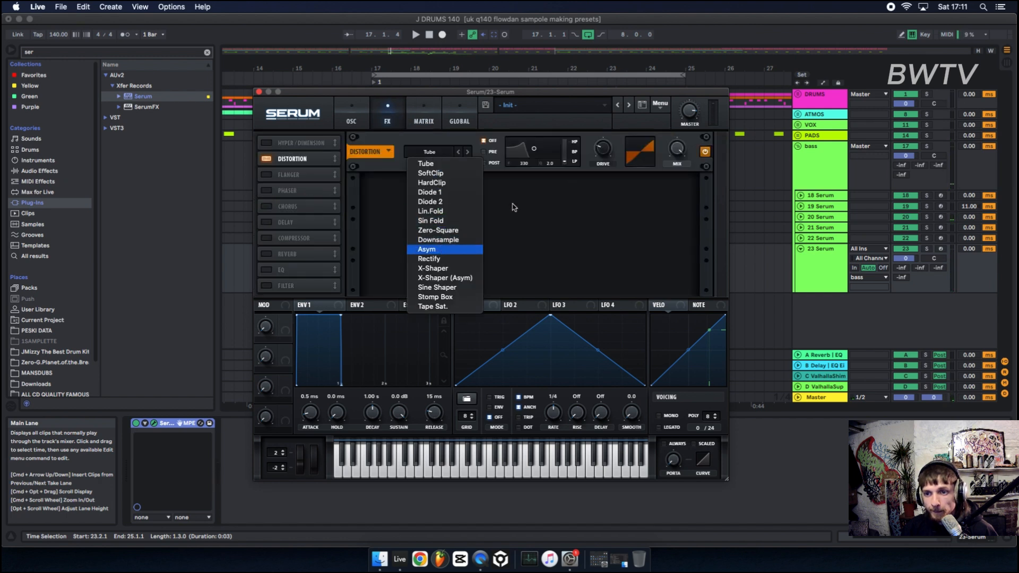
left_click(437, 249)
key("space")
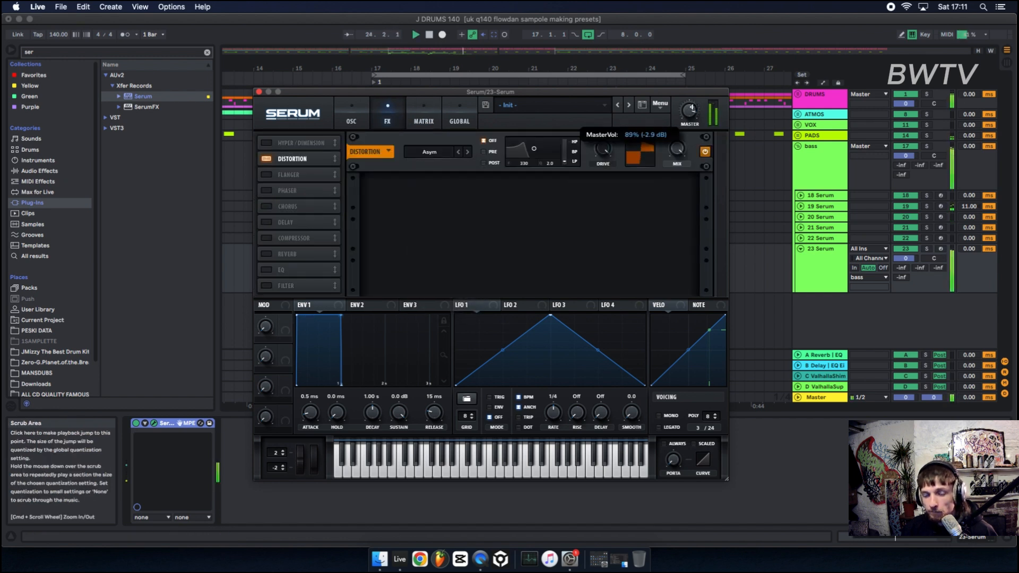
In 23 Serum's Serum, enable the filter, set its type to Combs, nudge the cutoff, and close the plugin window.
left_click(354, 117)
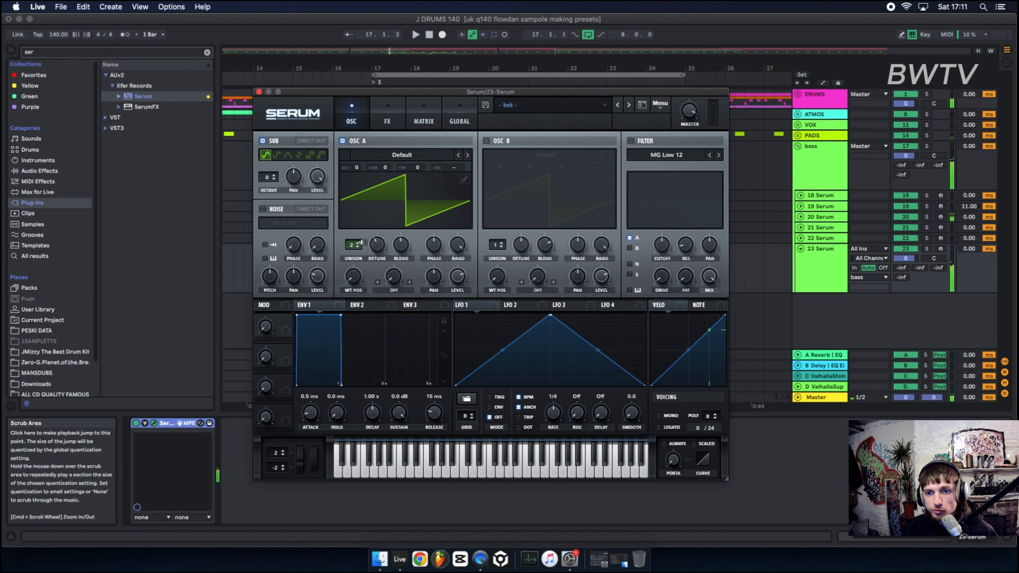
key("space")
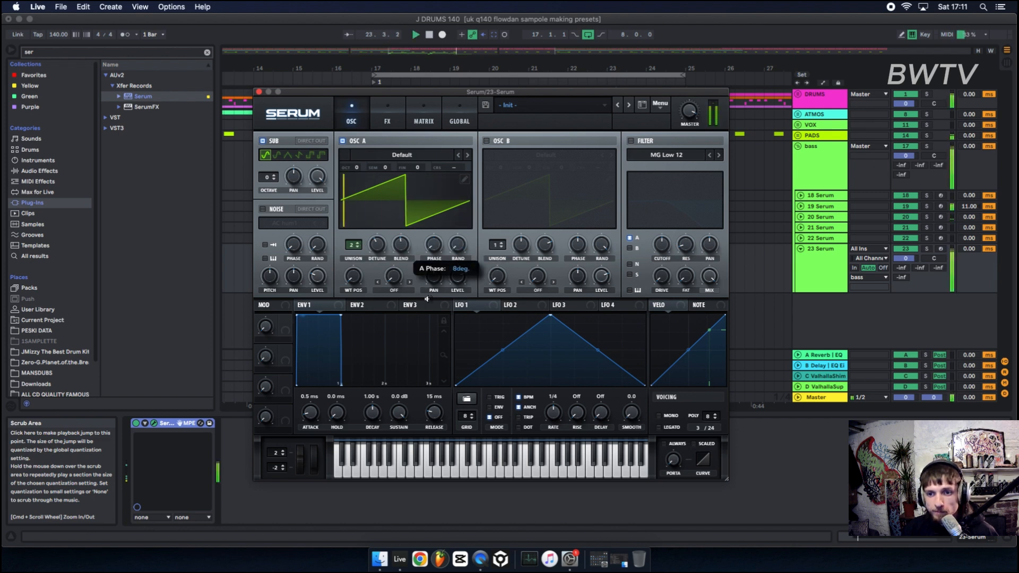
left_click(631, 141)
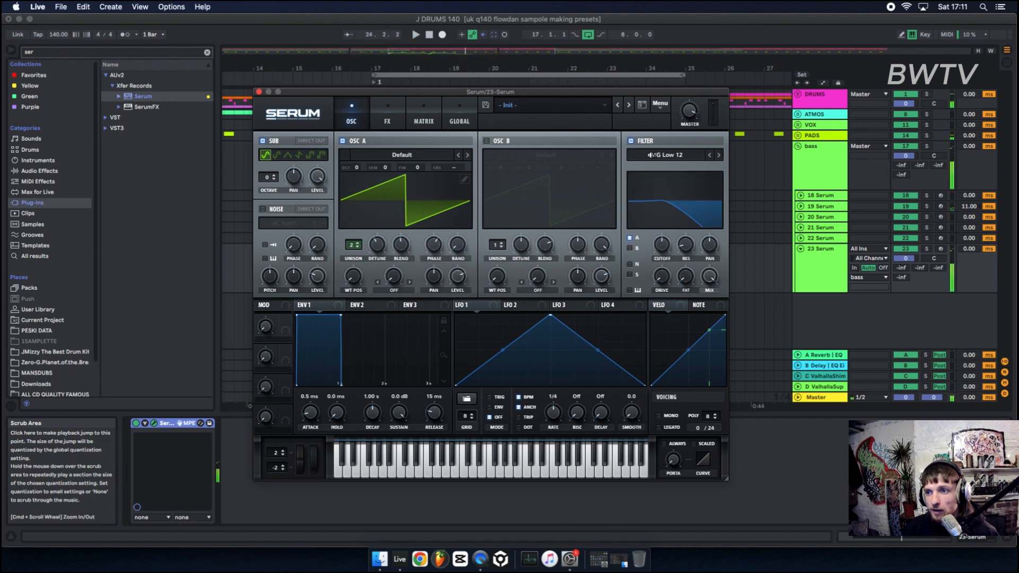
left_click(667, 154)
mouse_move(657, 198)
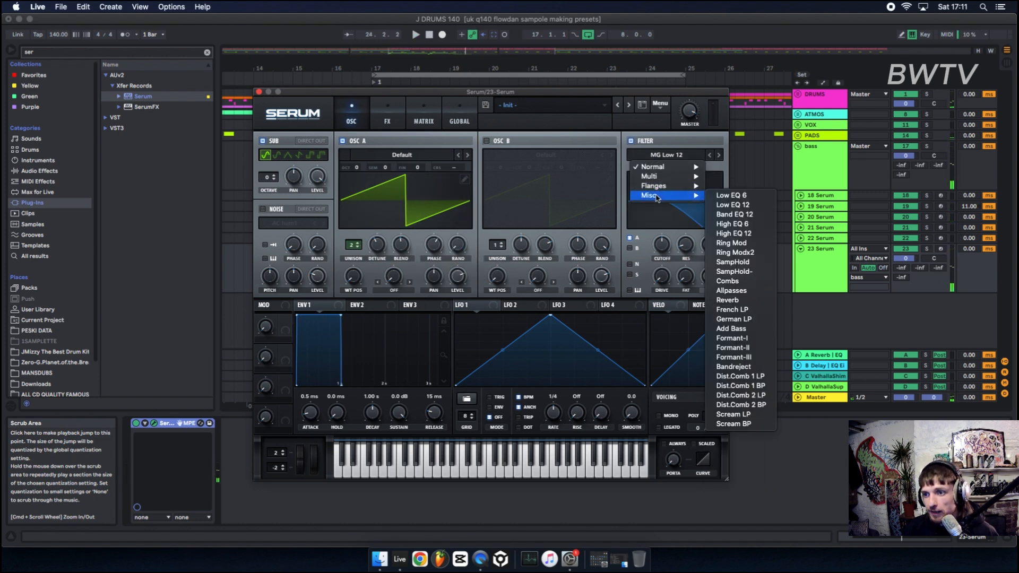
left_click(727, 281)
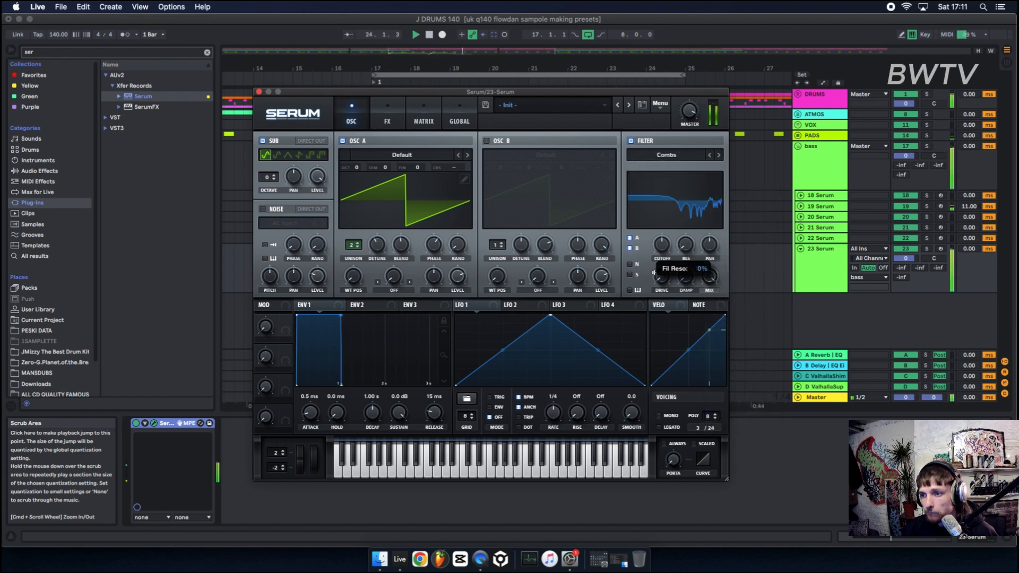
mouse_move(662, 246)
left_mouse_down()
mouse_move(679, 216)
mouse_move(658, 241)
left_mouse_up()
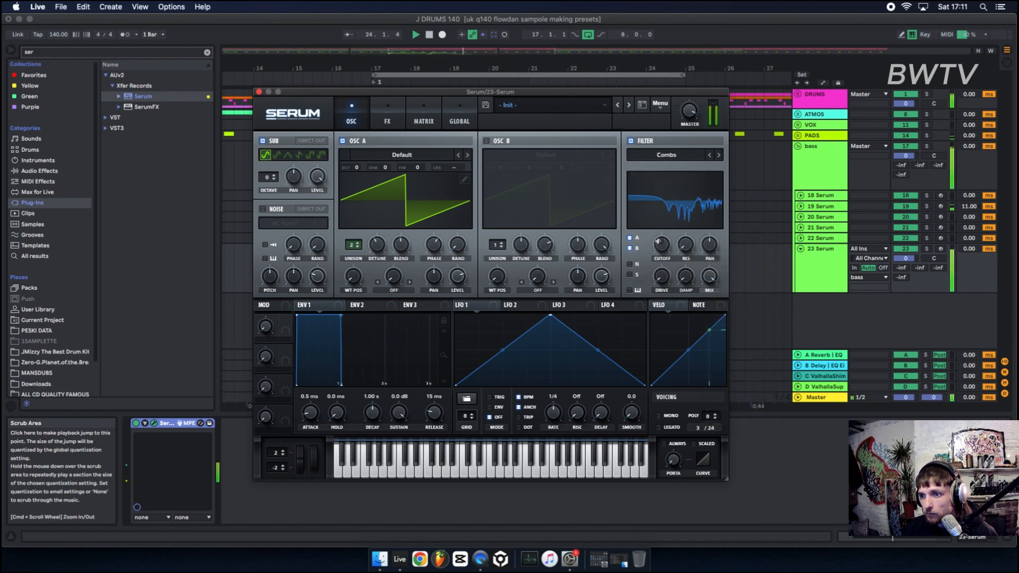
left_click(259, 92)
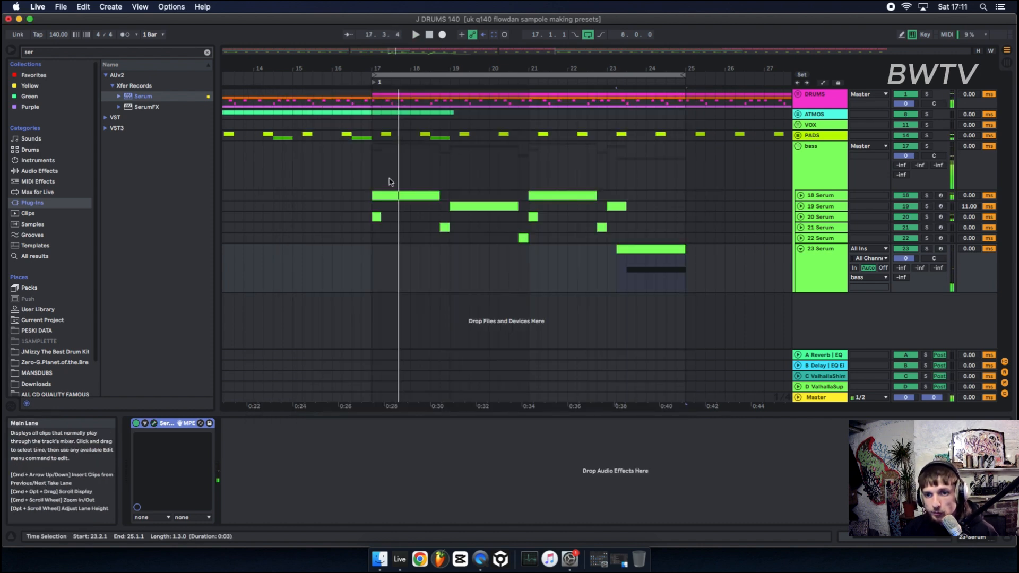
Add a Saturator to the bass group's effect chain after the Gate.
left_click(811, 185)
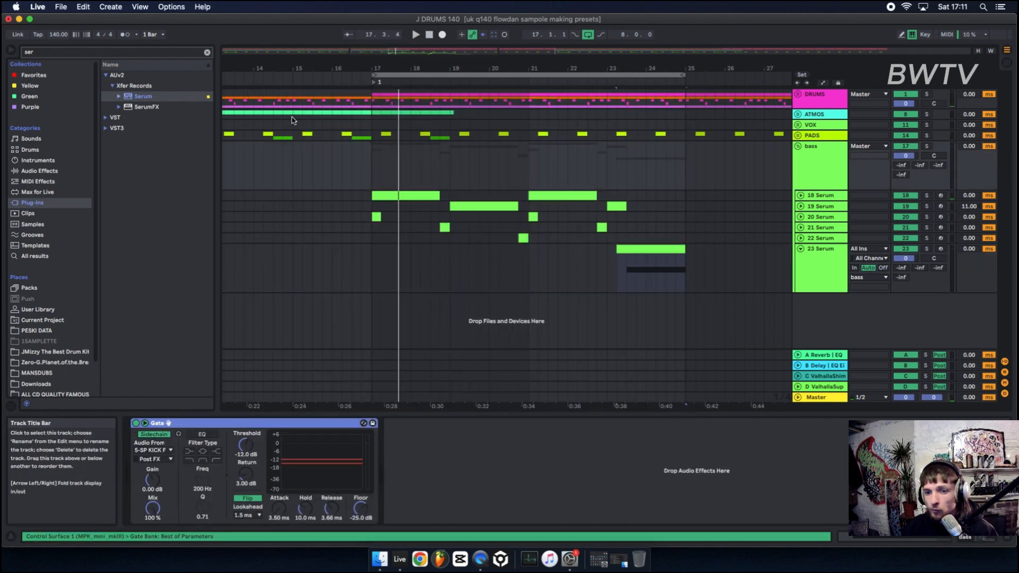
left_click_drag(37, 52, 2, 48)
type("sat")
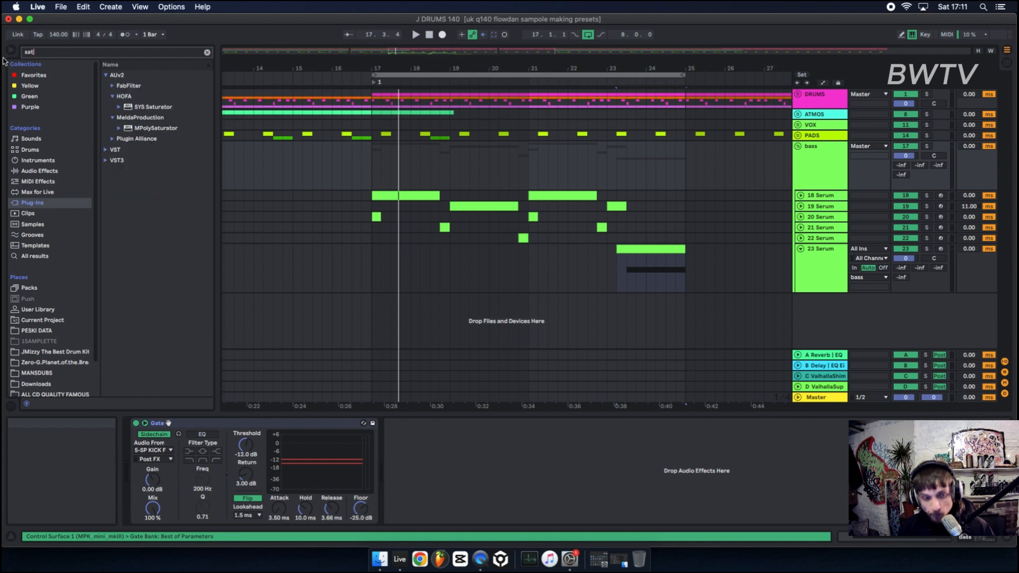
left_click(40, 171)
left_click(135, 98)
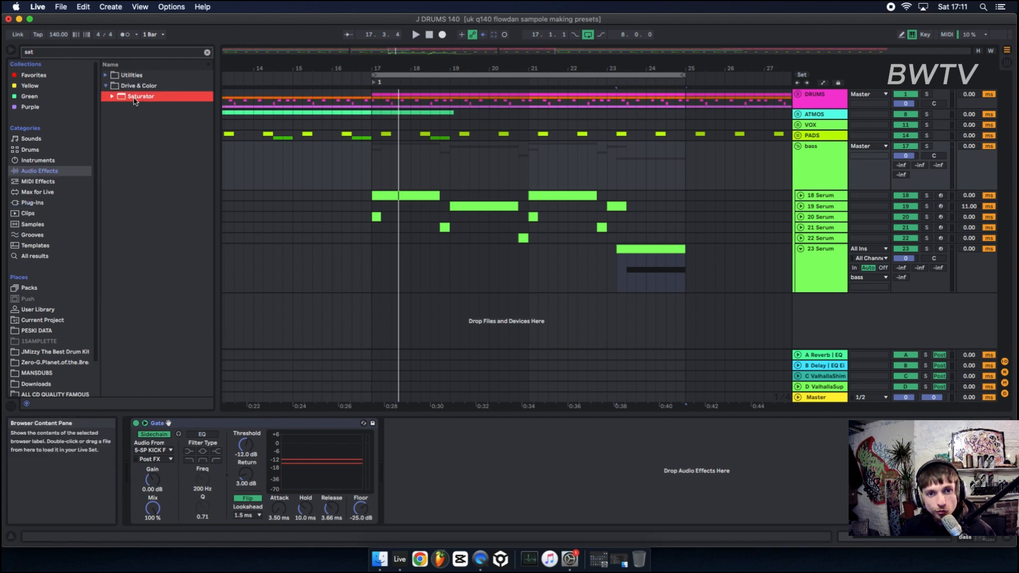
double_click(136, 99)
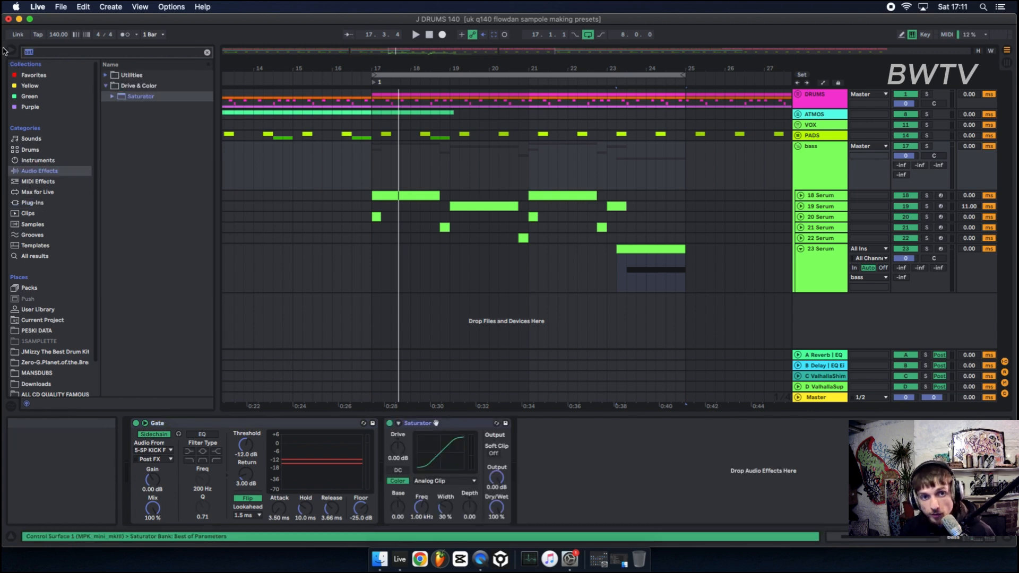
Add EQ Eight to the bass group so one instance sits before the Saturator and one after it.
type("eq")
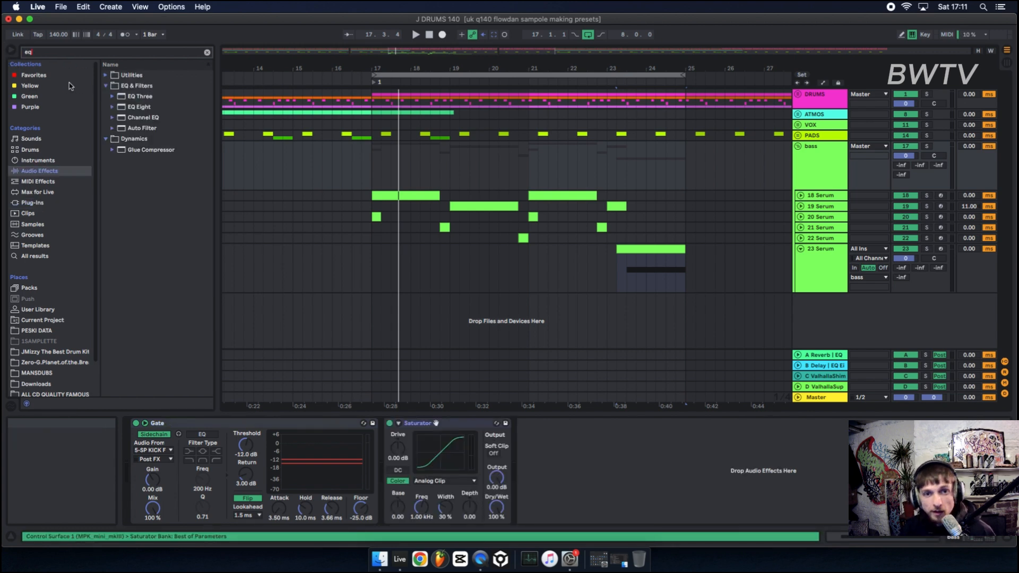
double_click(139, 106)
left_click(582, 426)
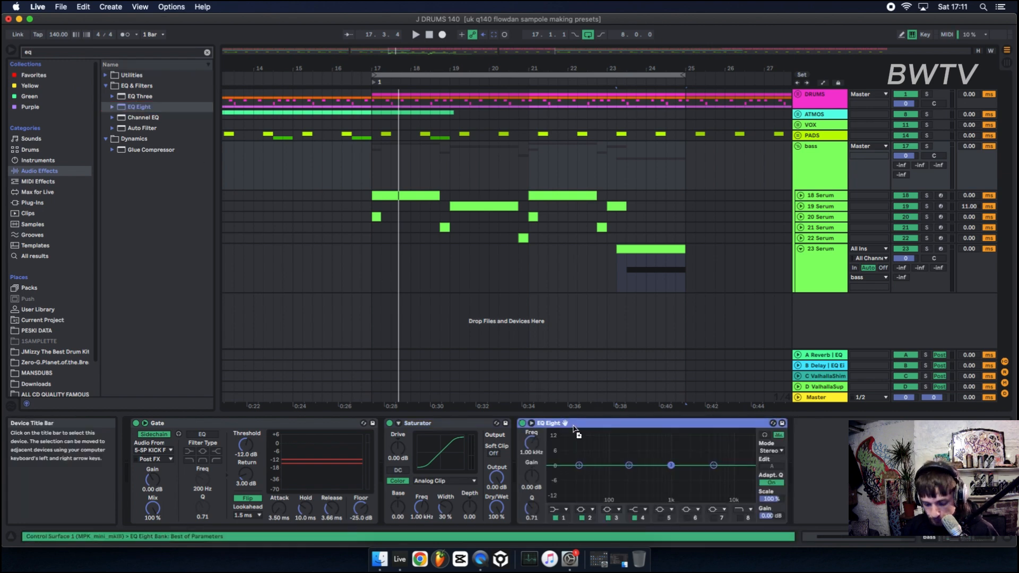
mouse_move(576, 431)
left_mouse_down()
mouse_move(423, 453)
mouse_move(409, 441)
left_mouse_up()
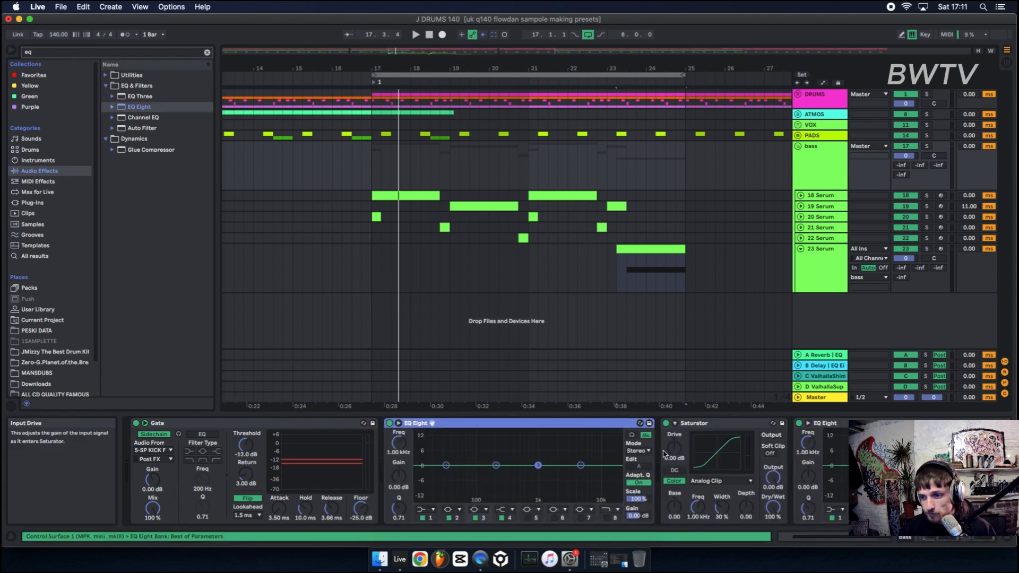
While playing the section, set the Saturator's drive to about 3.94 dB, output to -3.14 dB and dry/wet to 50.8%.
key("space")
left_click_drag(681, 449, 681, 439)
key("space")
key("space")
left_click_drag(774, 476, 773, 489)
key("space")
key("space")
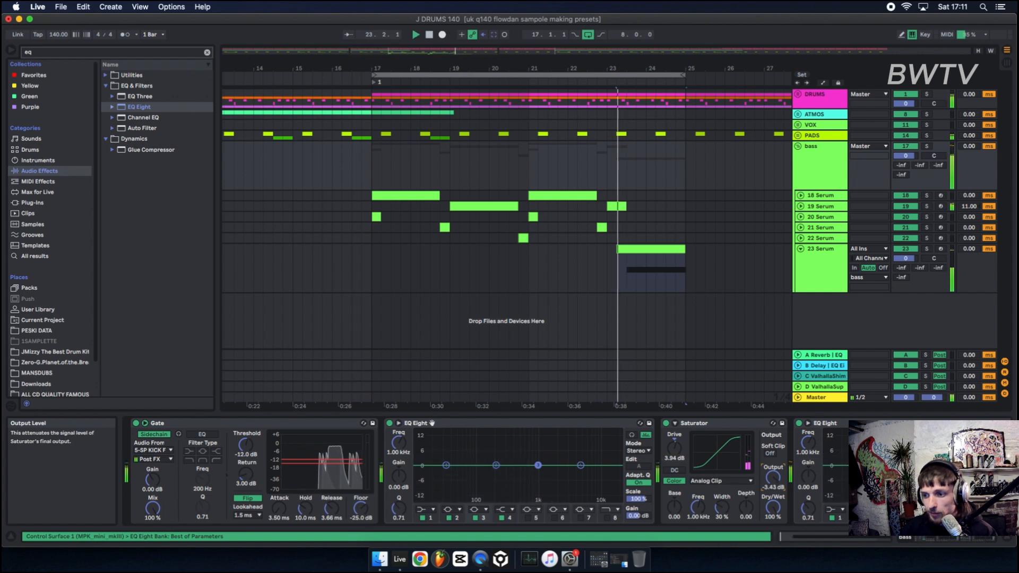
key("space")
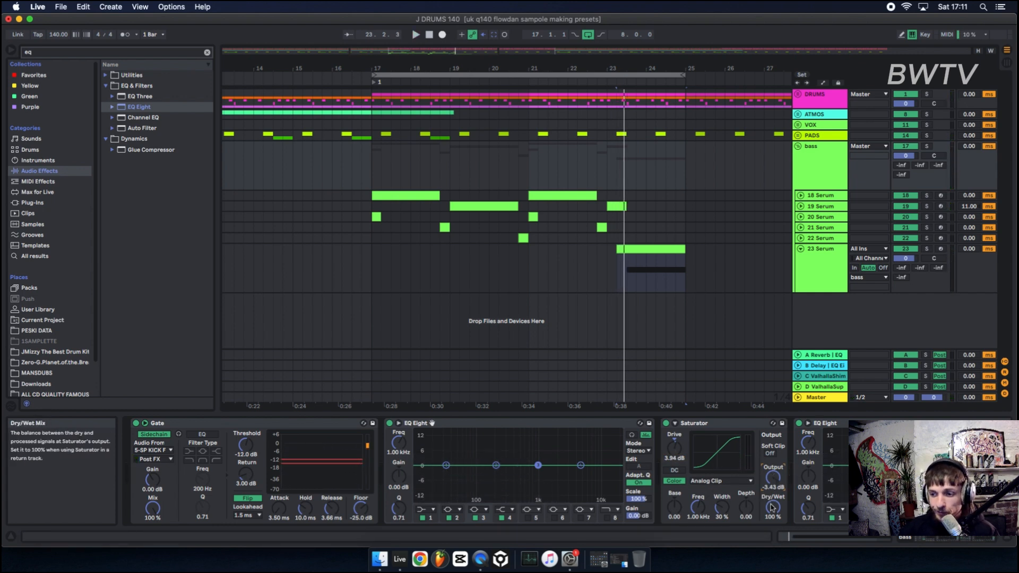
left_click_drag(772, 508, 771, 526)
key("space")
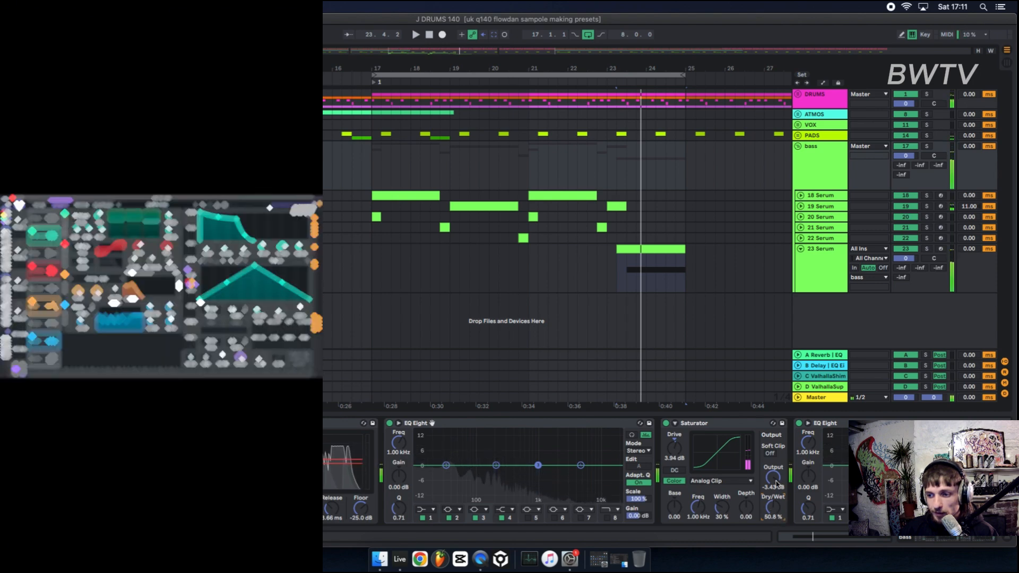
left_click_drag(777, 484, 777, 482)
key("space")
In the first EQ Eight, shape bands 3 and 4 into gentle boosts, with band 4 at about 667 Hz and +4.34 dB.
key("space")
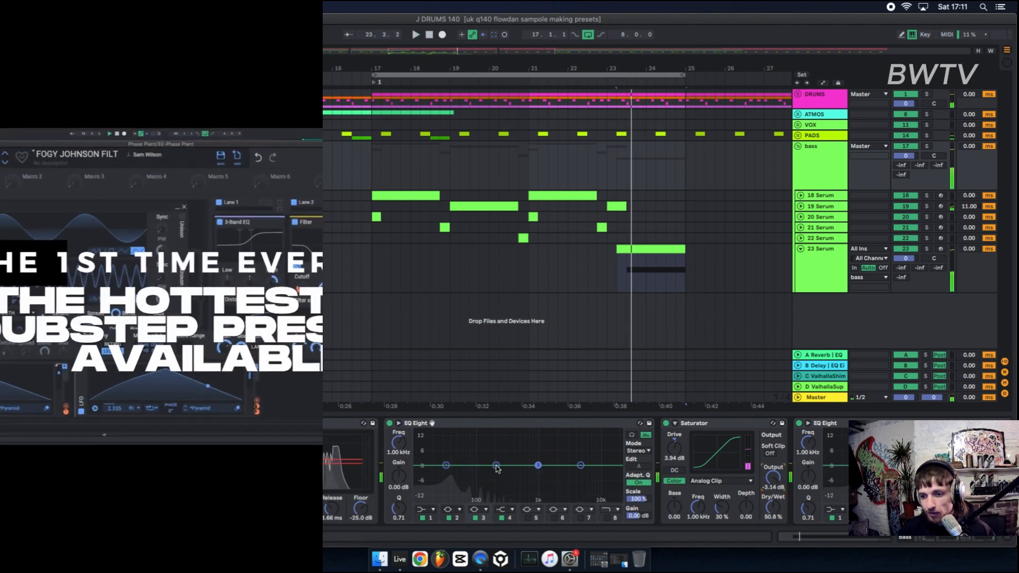
left_click_drag(496, 465, 494, 487)
key("space")
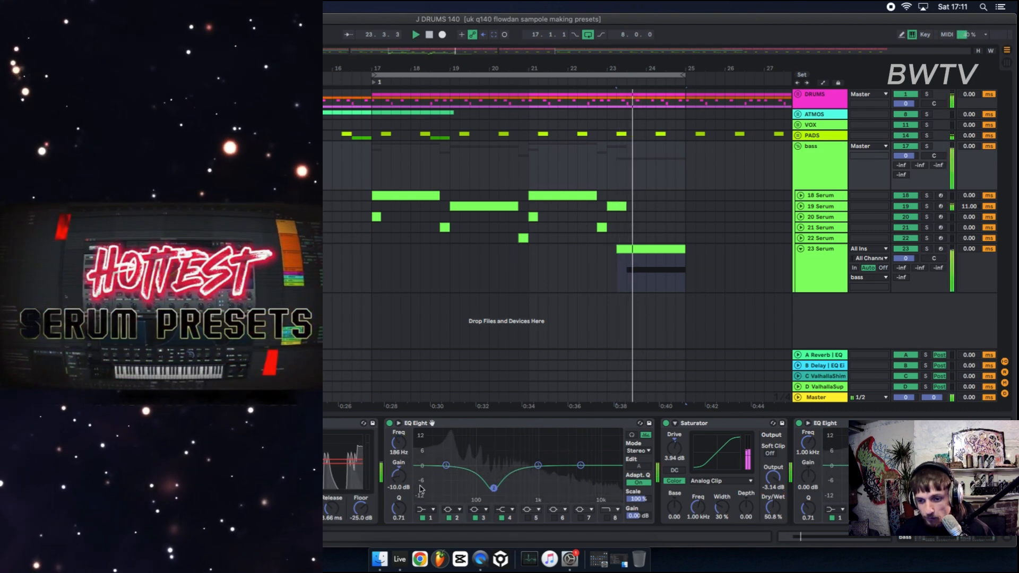
key("space")
left_click_drag(399, 508, 399, 492)
key("space")
left_click_drag(494, 488, 459, 456)
key("space")
mouse_move(537, 466)
left_mouse_down()
mouse_move(514, 448)
mouse_move(527, 456)
left_mouse_up()
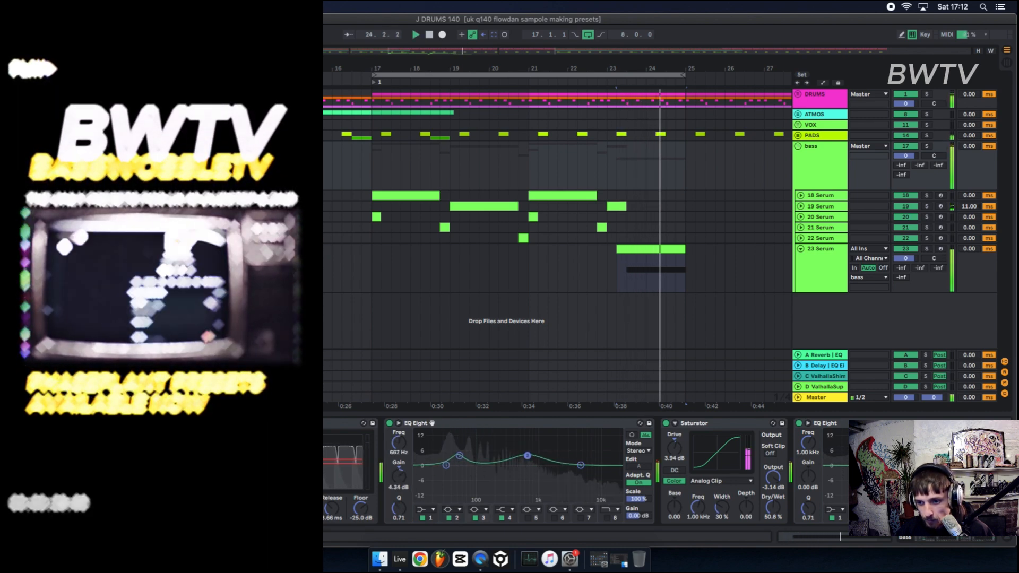
key("space")
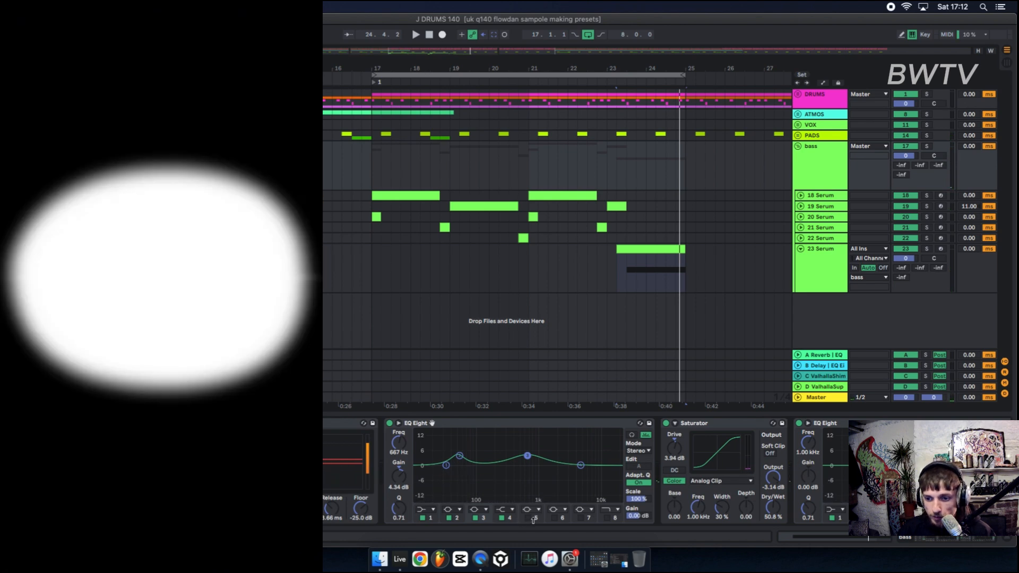
key("space")
Enable band 5 of the first EQ Eight and set it as a deep -15 dB notch around 1.09 kHz.
left_click(533, 520)
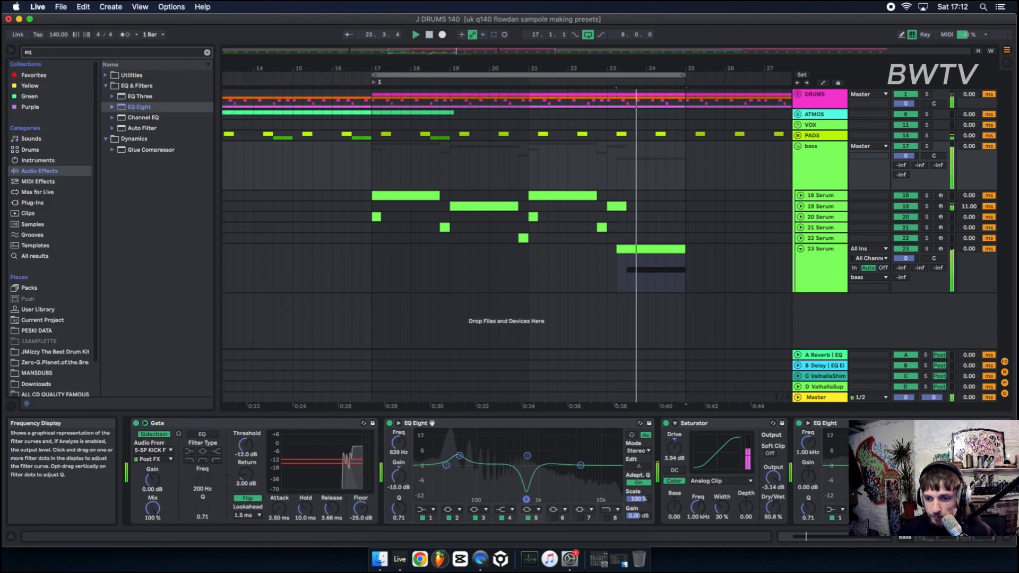
mouse_move(526, 499)
left_mouse_down()
mouse_move(458, 499)
mouse_move(540, 499)
left_mouse_up()
key("space")
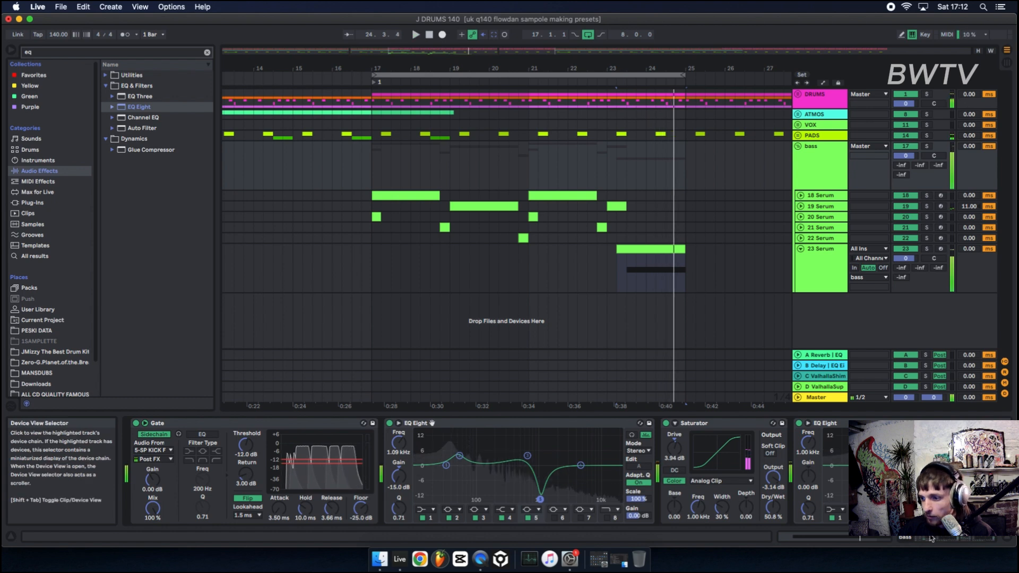
In the second EQ Eight, boost about 97.9 Hz and the high mids, and cut around 4.45 kHz by -6.57 dB.
left_click_drag(932, 538, 946, 538)
key("space")
left_click_drag(789, 466, 873, 435)
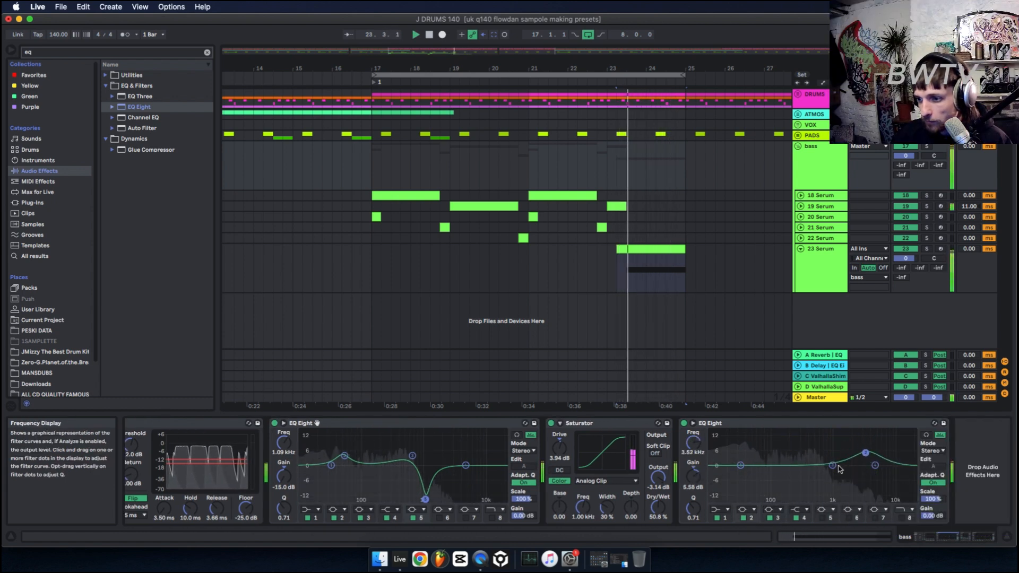
left_click_drag(835, 466, 779, 453)
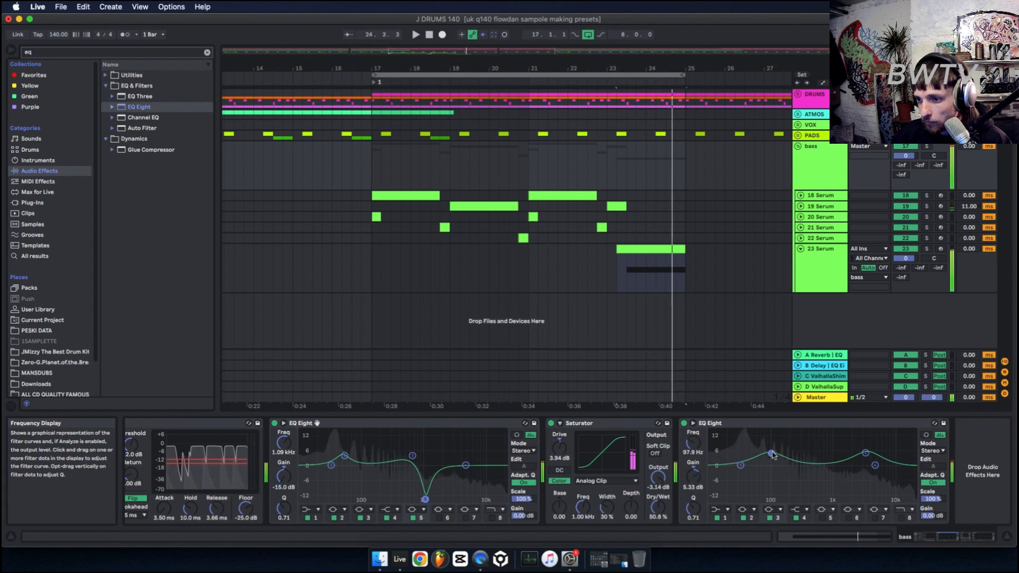
mouse_move(876, 465)
left_mouse_down()
mouse_move(841, 499)
mouse_move(867, 482)
left_mouse_up()
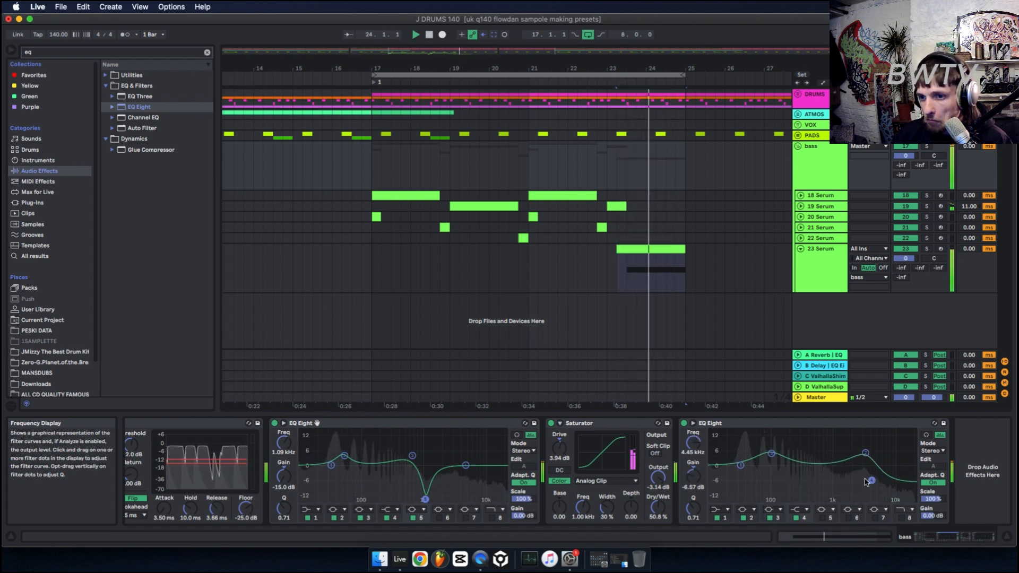
Zoom out the arrangement and unfold the DRUMS group to show its tracks.
left_click(369, 172)
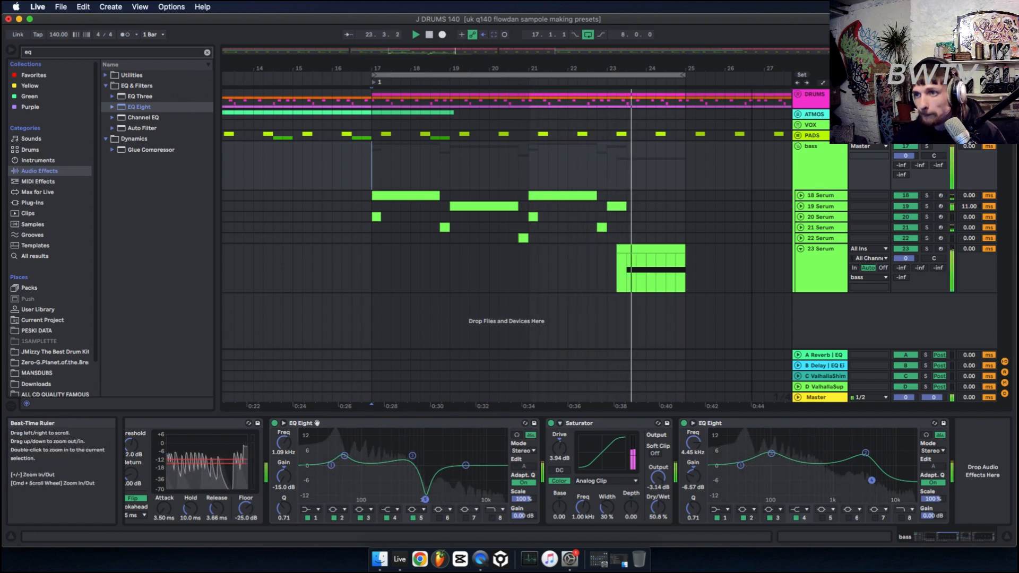
left_click_drag(753, 69, 744, 22)
left_click(800, 94)
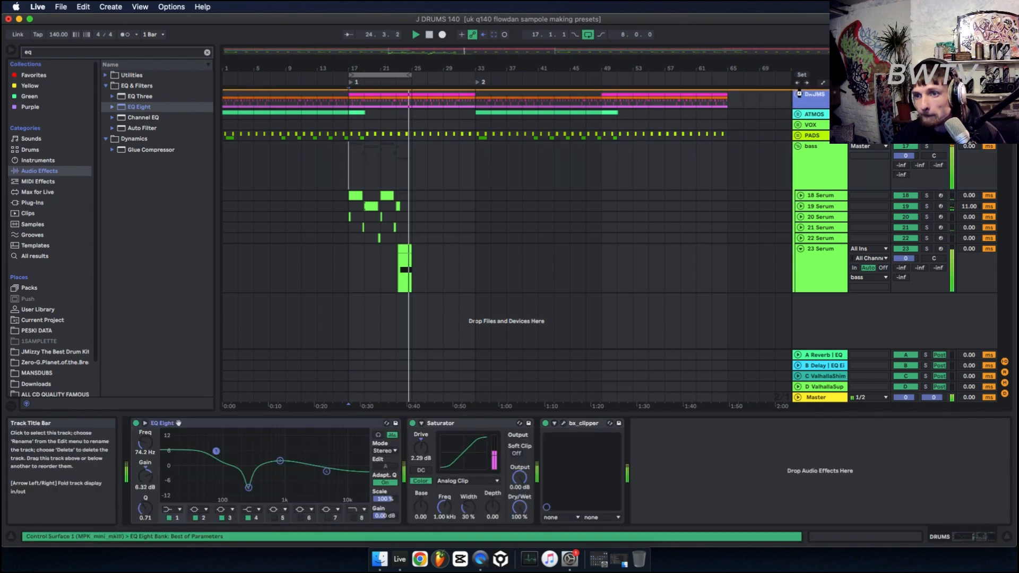
left_click(798, 95)
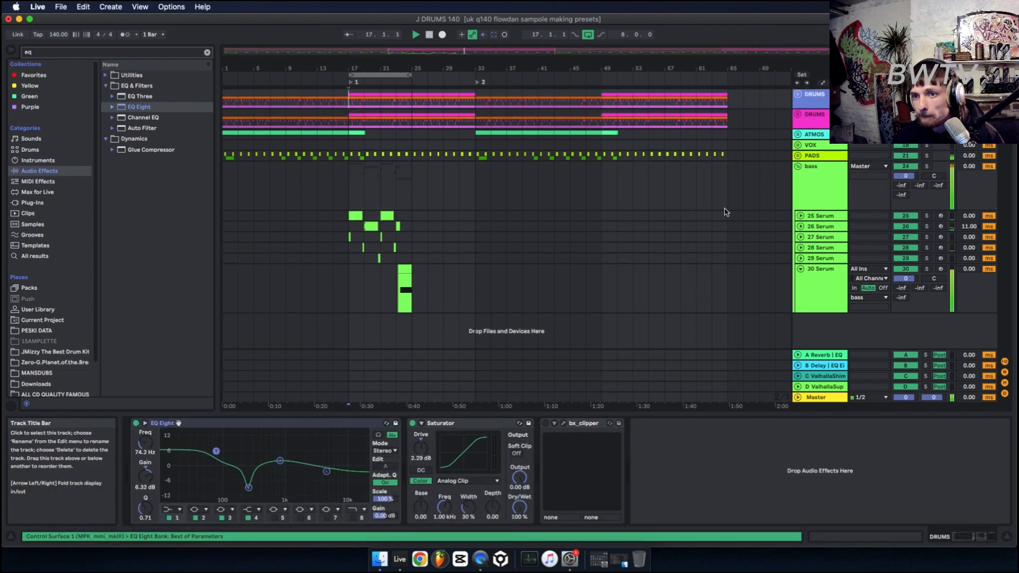
left_click(798, 114)
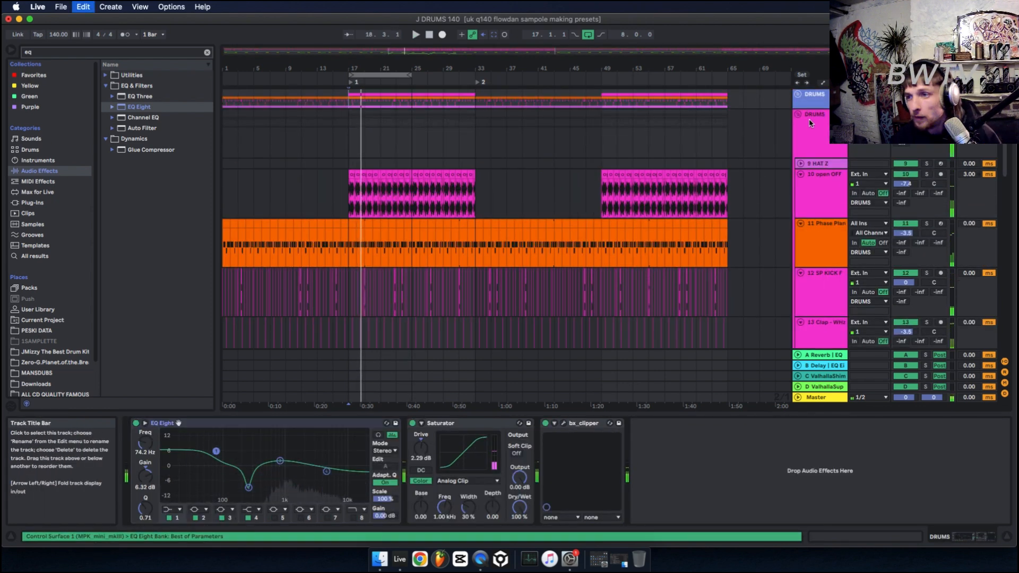